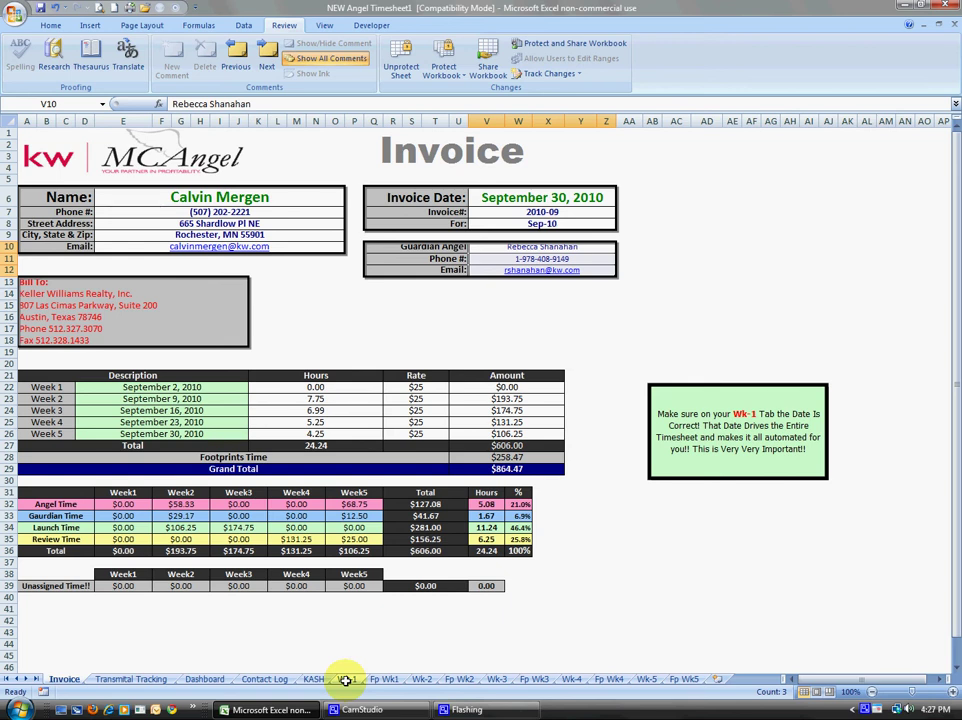
# - Open the Wk-1 weekly time record sheet
pyautogui.click(345, 680)
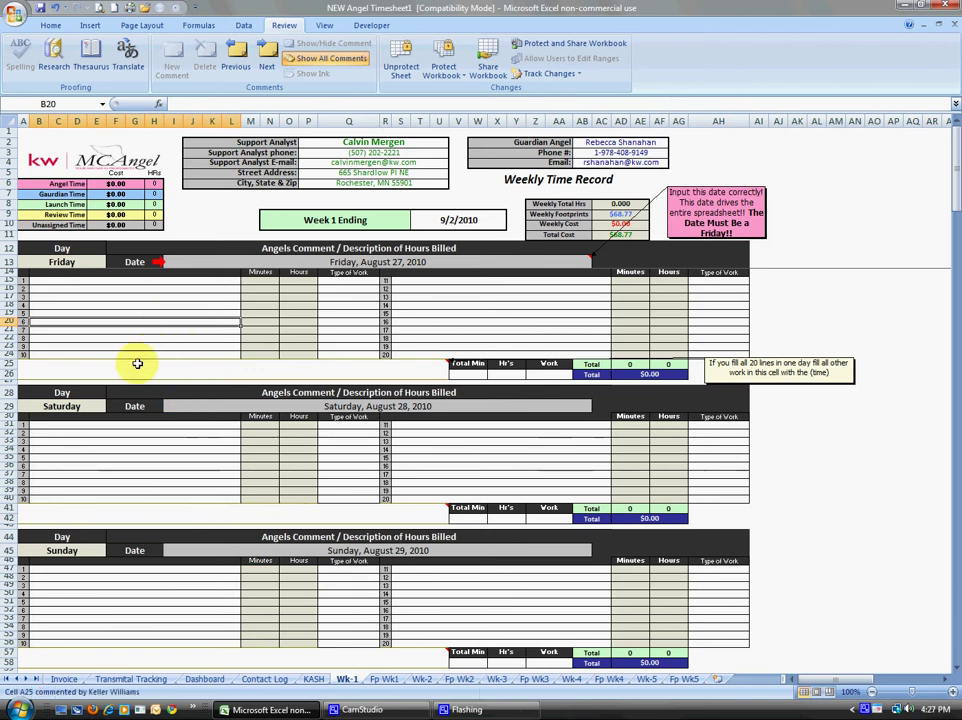
pyautogui.click(189, 365)
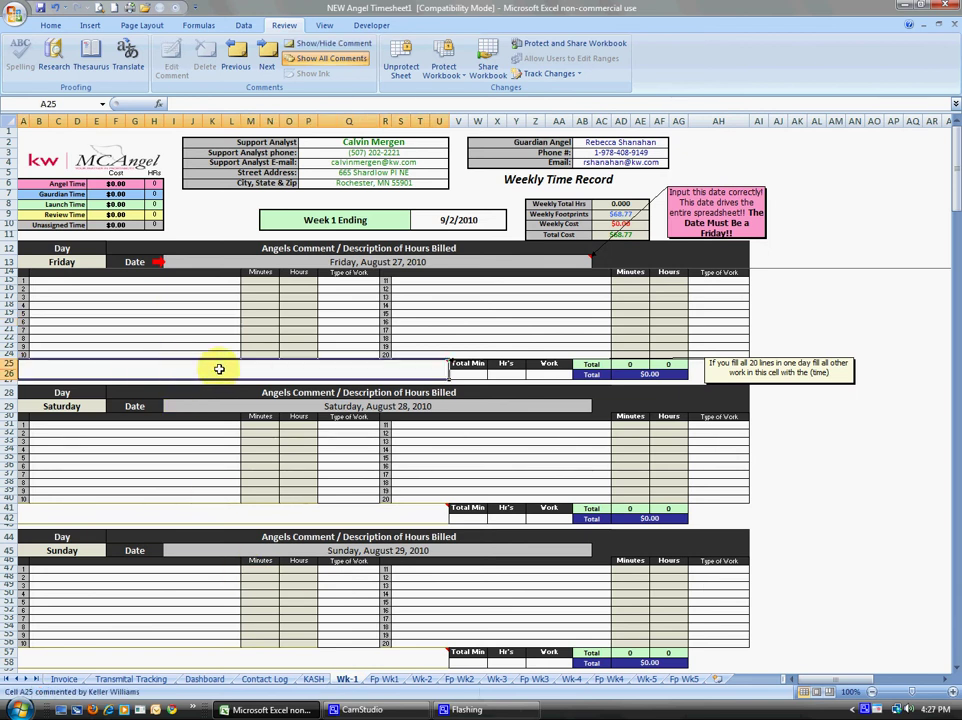
pyautogui.write('sklcjsakldj , 23 m')
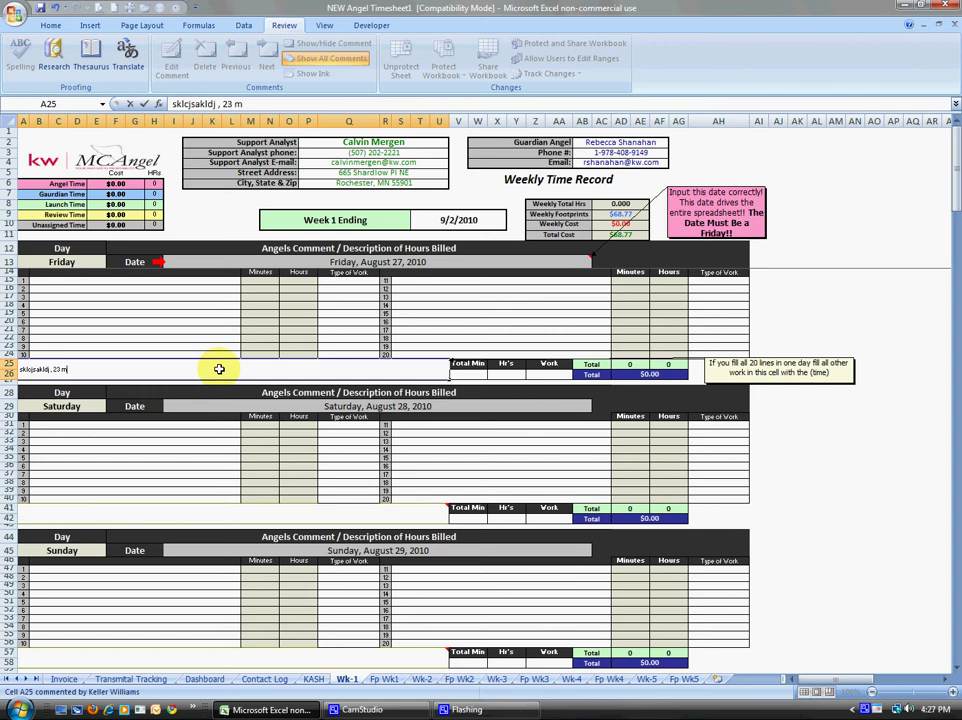
pyautogui.write('in, calvin')
pyautogui.press('BackSpace')
pyautogui.press('BackSpace')
pyautogui.press('BackSpace')
pyautogui.press('BackSpace')
pyautogui.press('BackSpace')
pyautogui.press('BackSpace')
pyautogui.press('BackSpace')
pyautogui.press('BackSpace')
pyautogui.press('BackSpace')
pyautogui.press('BackSpace')
pyautogui.press('BackSpace')
pyautogui.press('BackSpace')
pyautogui.press('BackSpace')
pyautogui.press('BackSpace')
pyautogui.press('BackSpace')
pyautogui.press('BackSpace')
pyautogui.press('BackSpace')
pyautogui.press('BackSpace')
pyautogui.press('BackSpace')
pyautogui.press('BackSpace')
pyautogui.press('Return')
pyautogui.hotkey('ctrl', 'End')
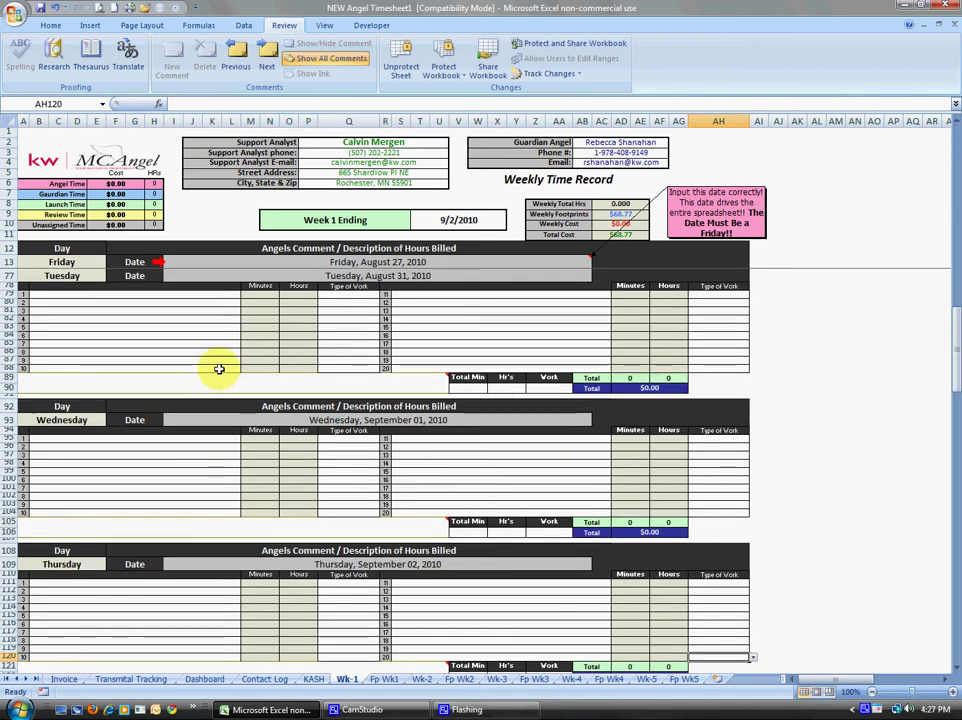
pyautogui.scroll(20, 219, 369)
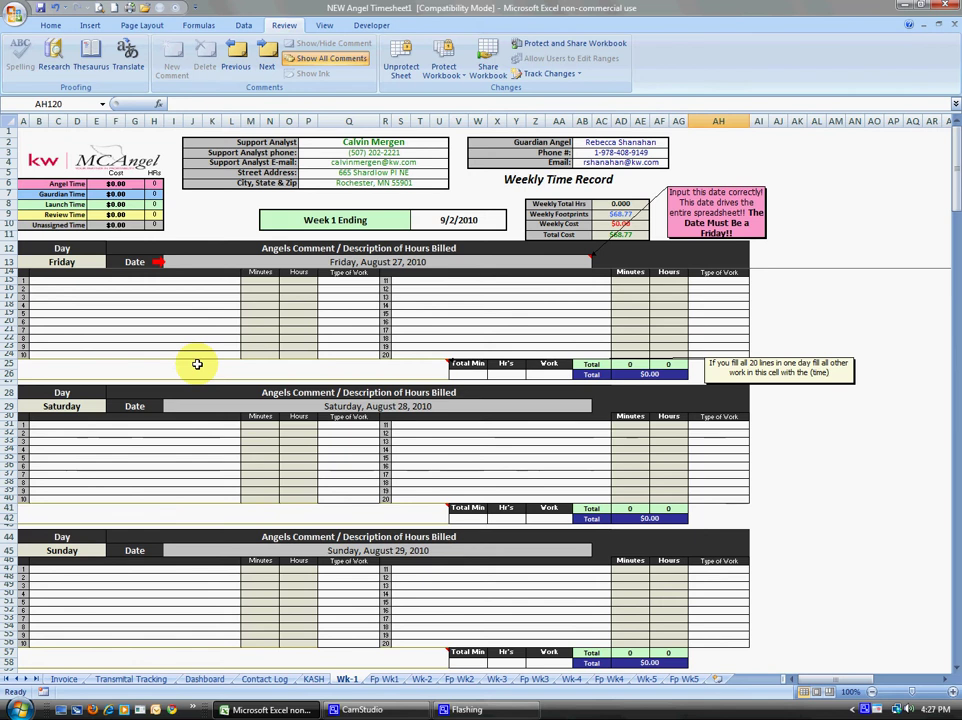
pyautogui.click(142, 311)
pyautogui.click(97, 279)
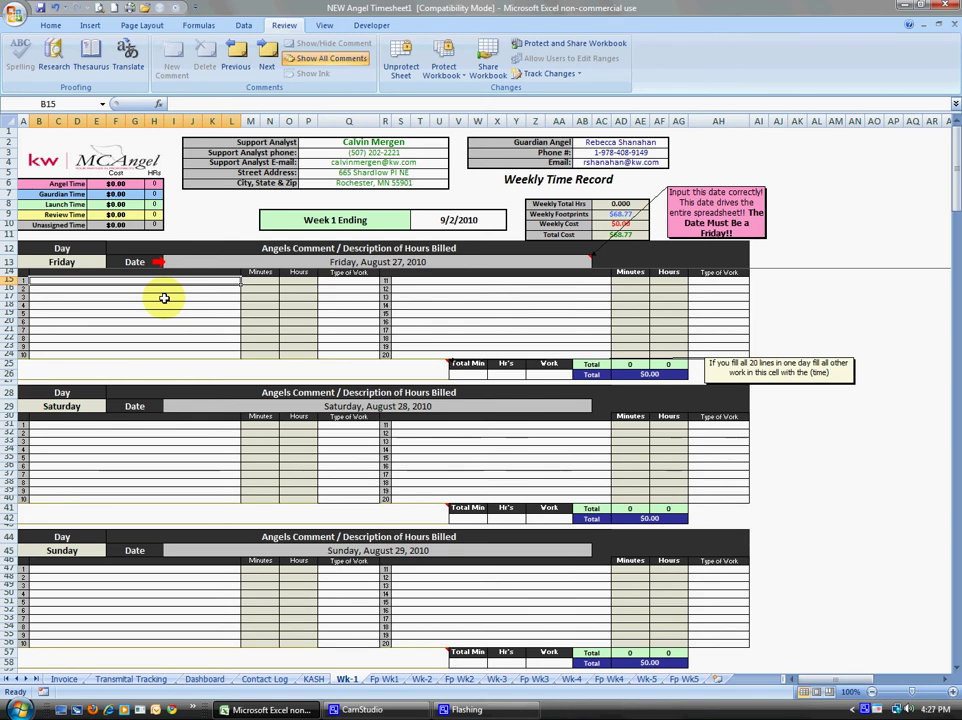
pyautogui.click(391, 352)
pyautogui.click(221, 330)
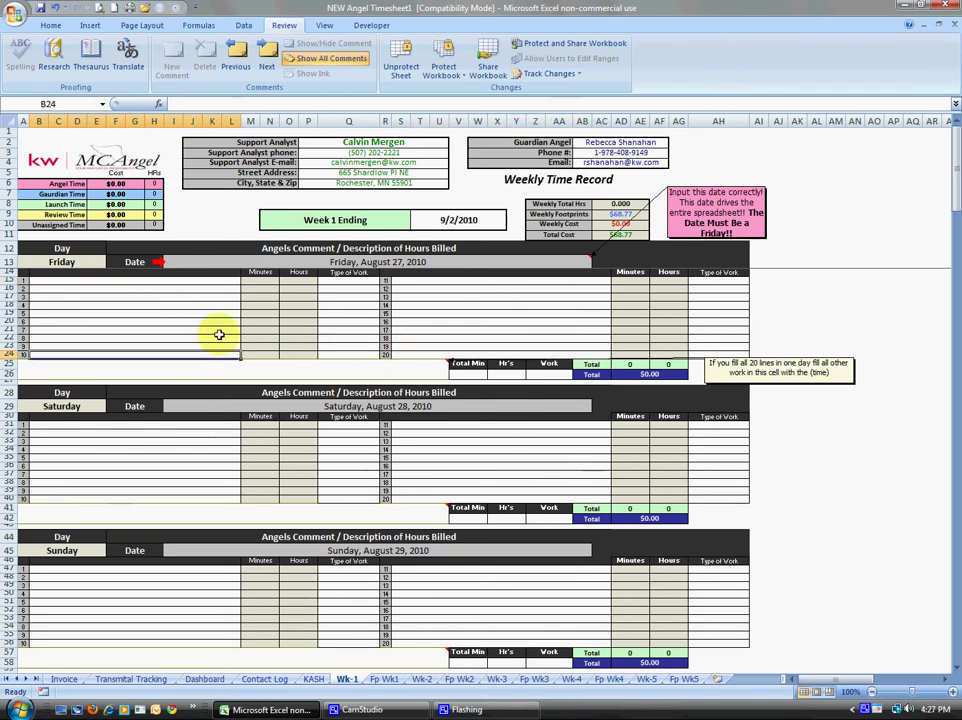
pyautogui.click(204, 281)
# - Enter "Mothly Phone calls" on Friday's second line with 30 minutes and 2 hours
pyautogui.click(201, 288)
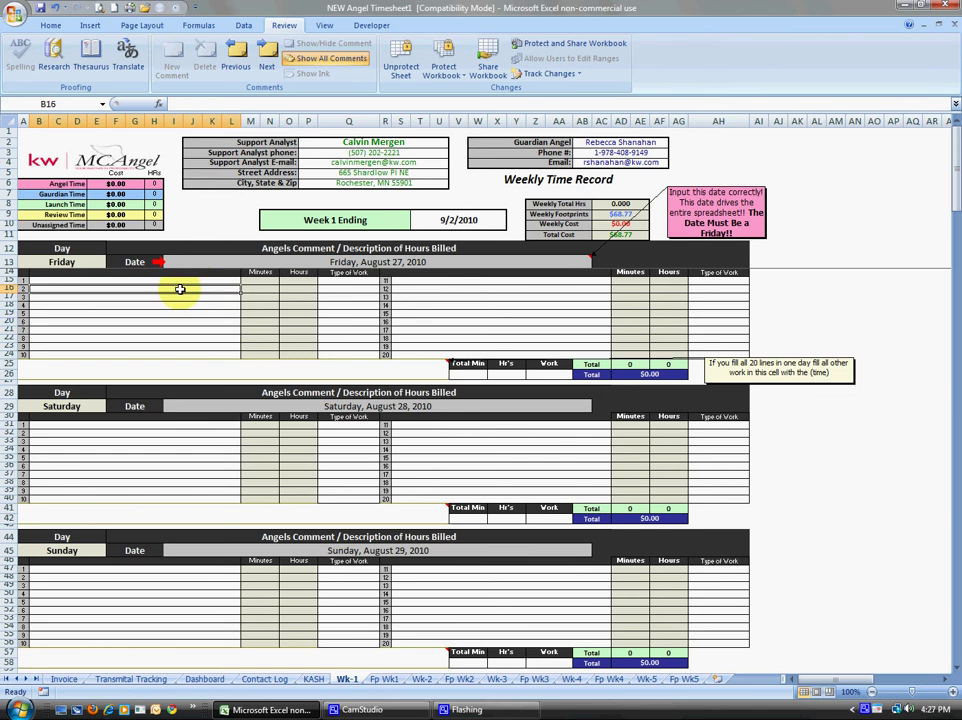
pyautogui.write('Pho')
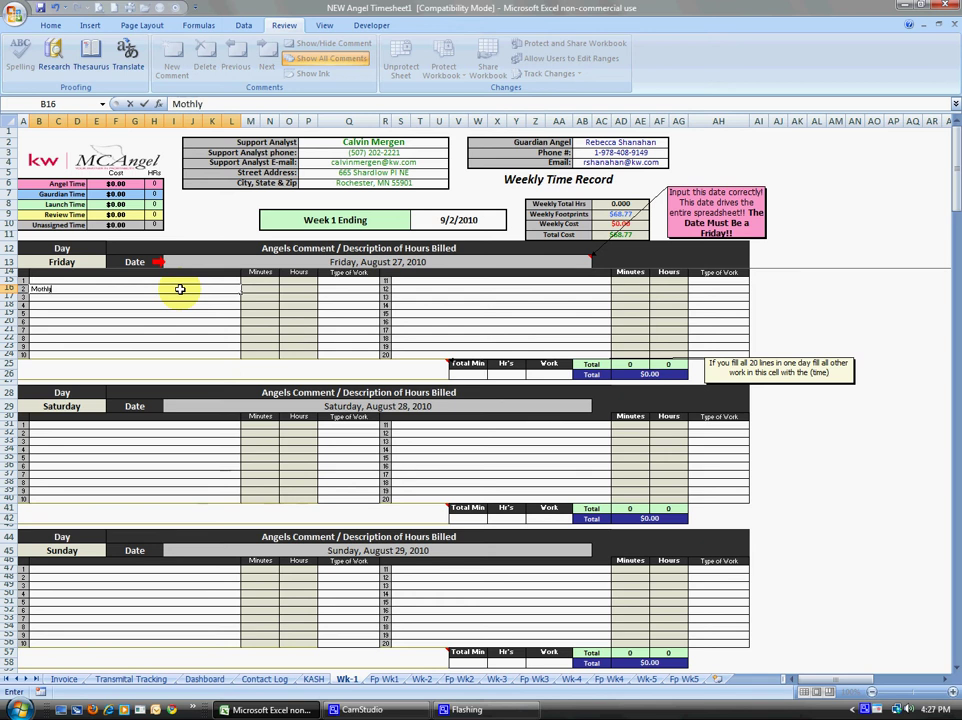
pyautogui.write('hly Phone c')
pyautogui.press('Tab')
pyautogui.press('Tab')
pyautogui.hotkey('shift', 'Tab')
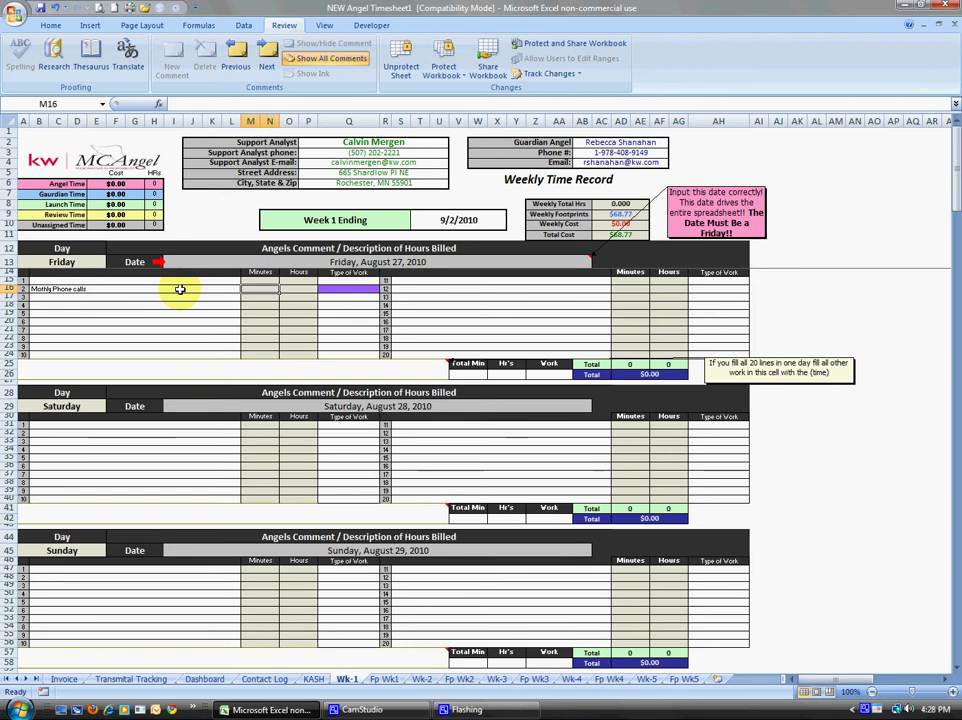
pyautogui.write('30')
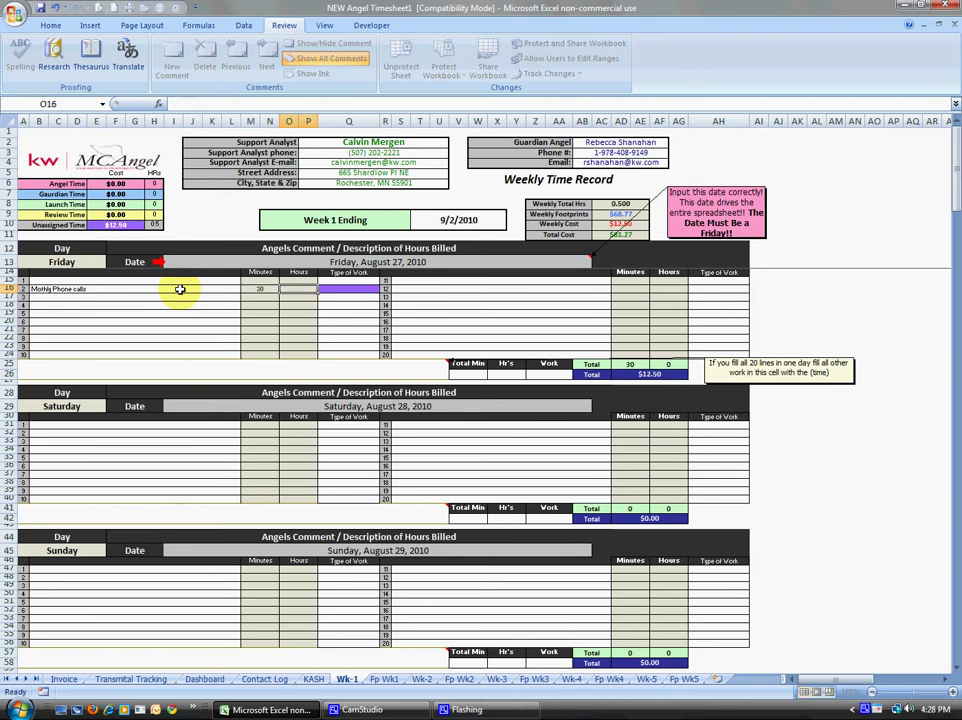
pyautogui.hotkey('ctrl', 'Return')
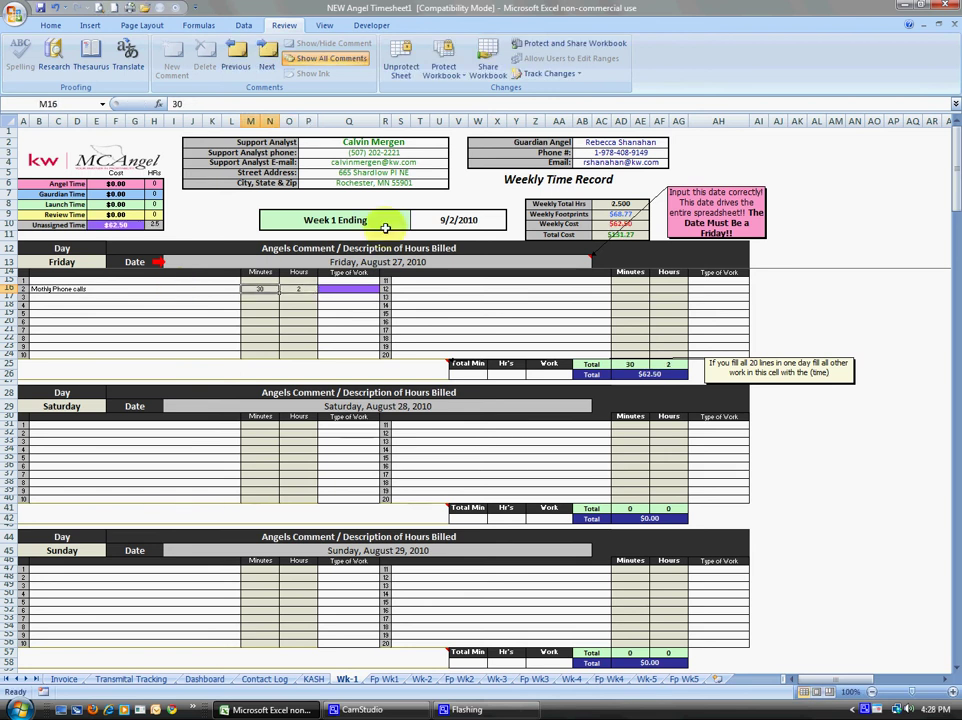
pyautogui.click(341, 289)
pyautogui.click(180, 290)
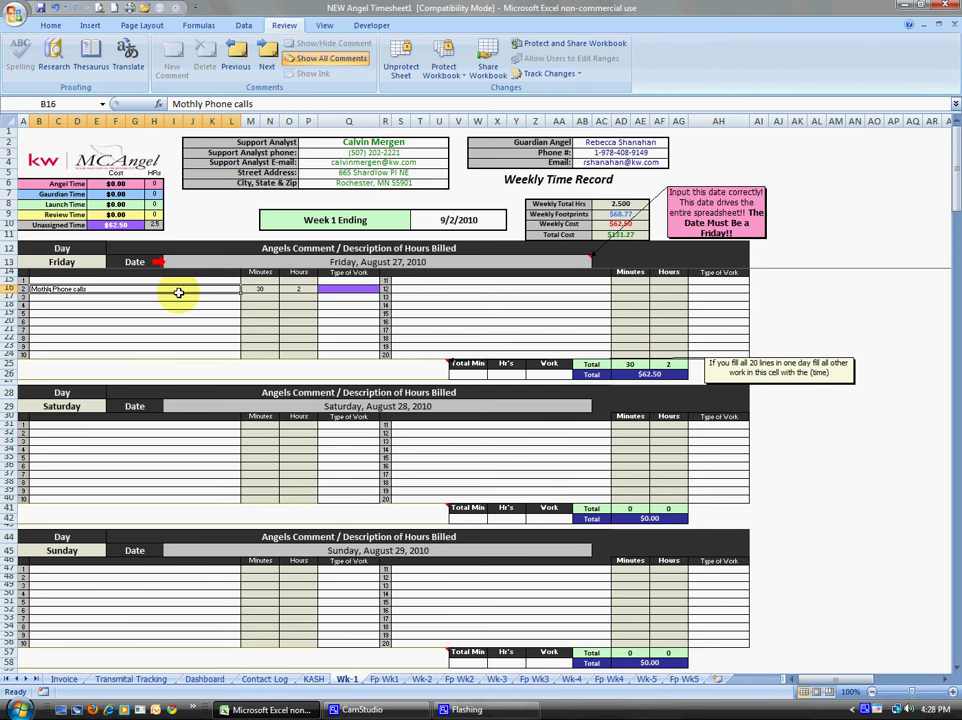
# - Enter "Mc 152 called needed help with winmore Deposit" on Friday's third line with 15 minutes
pyautogui.click(150, 298)
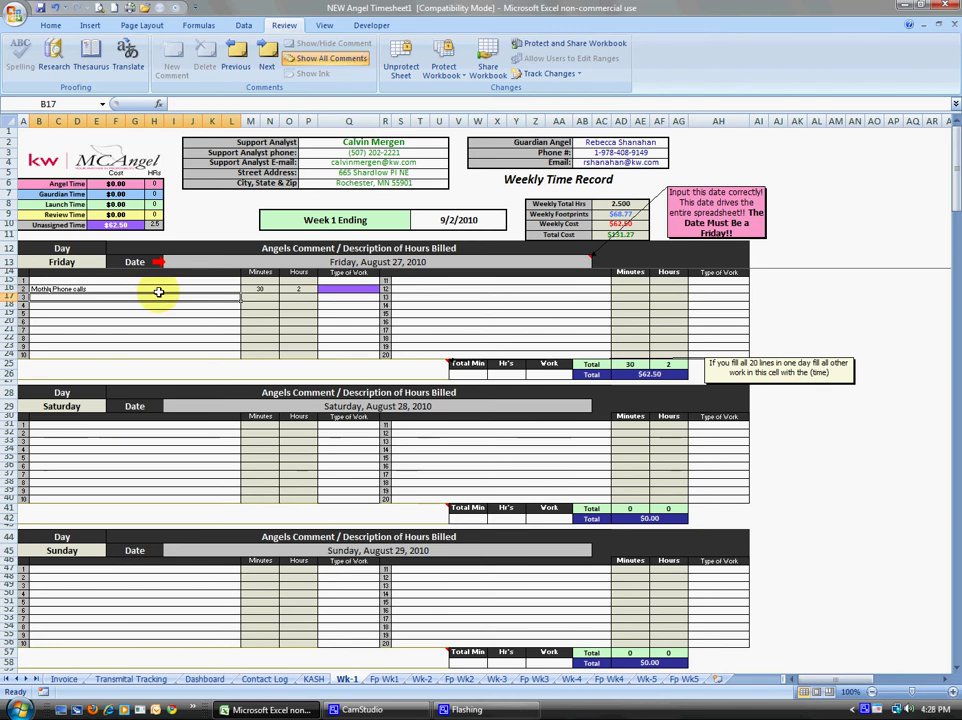
pyautogui.write('Mc 152 called needed help with winmore De')
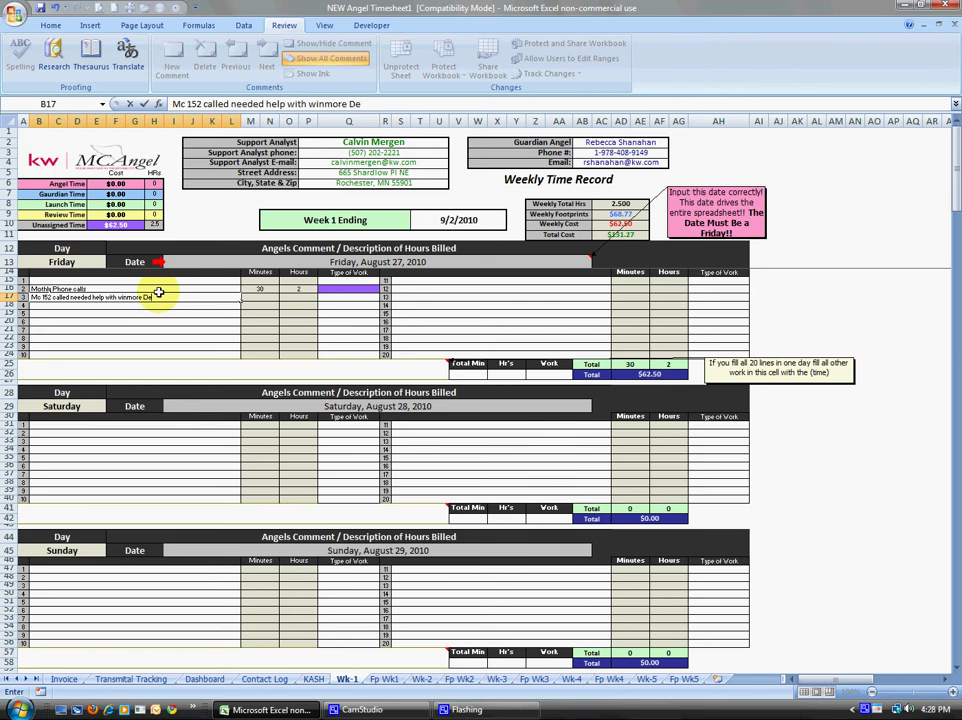
pyautogui.write('posit')
pyautogui.press('Tab')
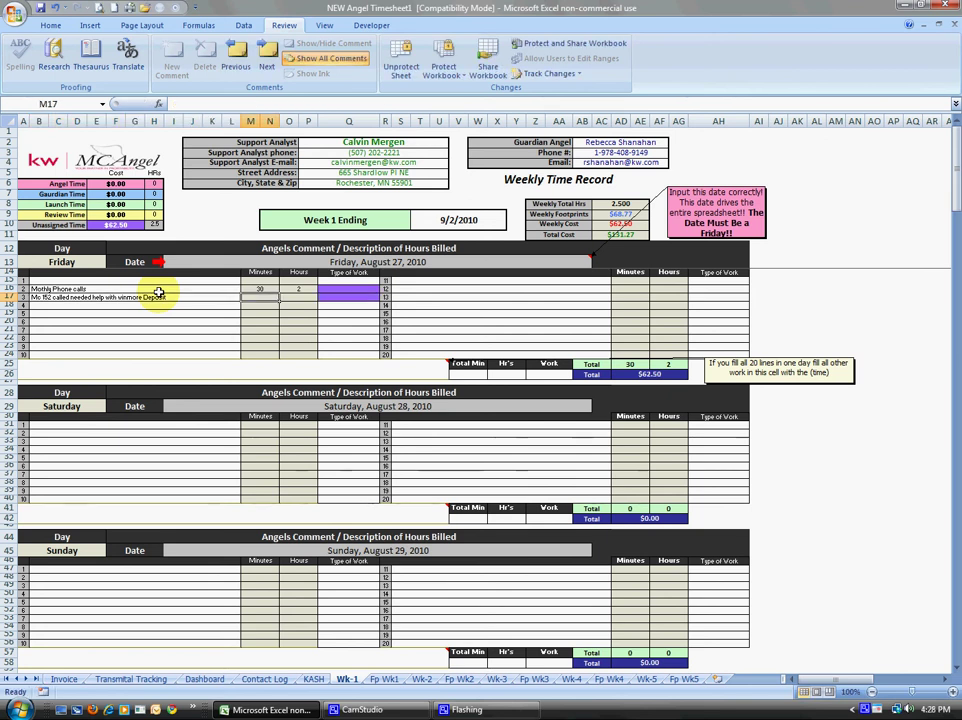
pyautogui.write('15')
pyautogui.press('Tab')
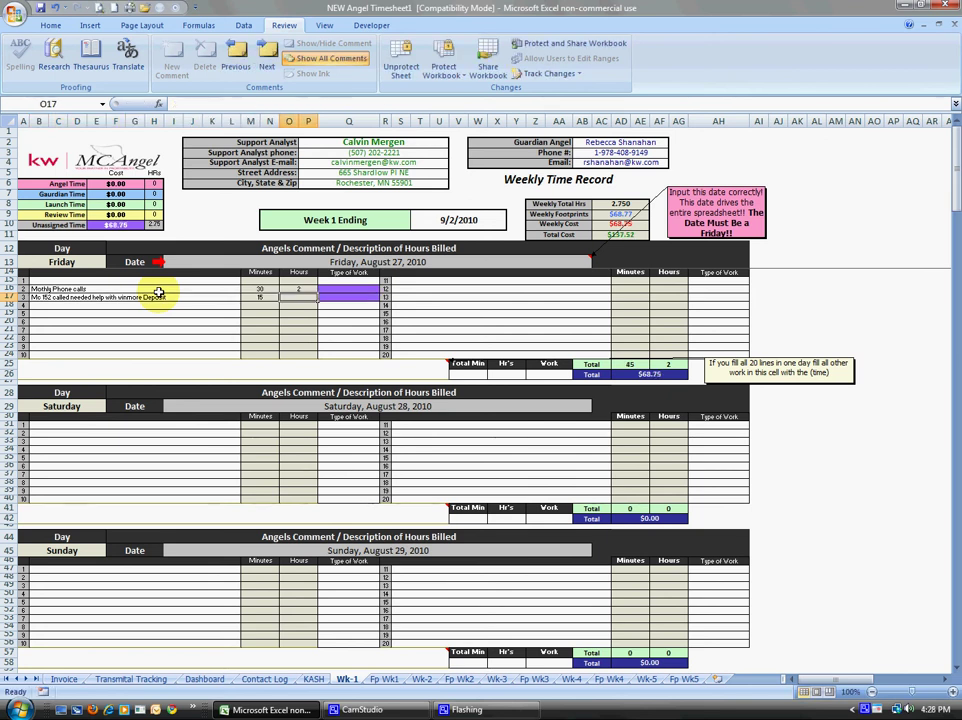
pyautogui.click(334, 297)
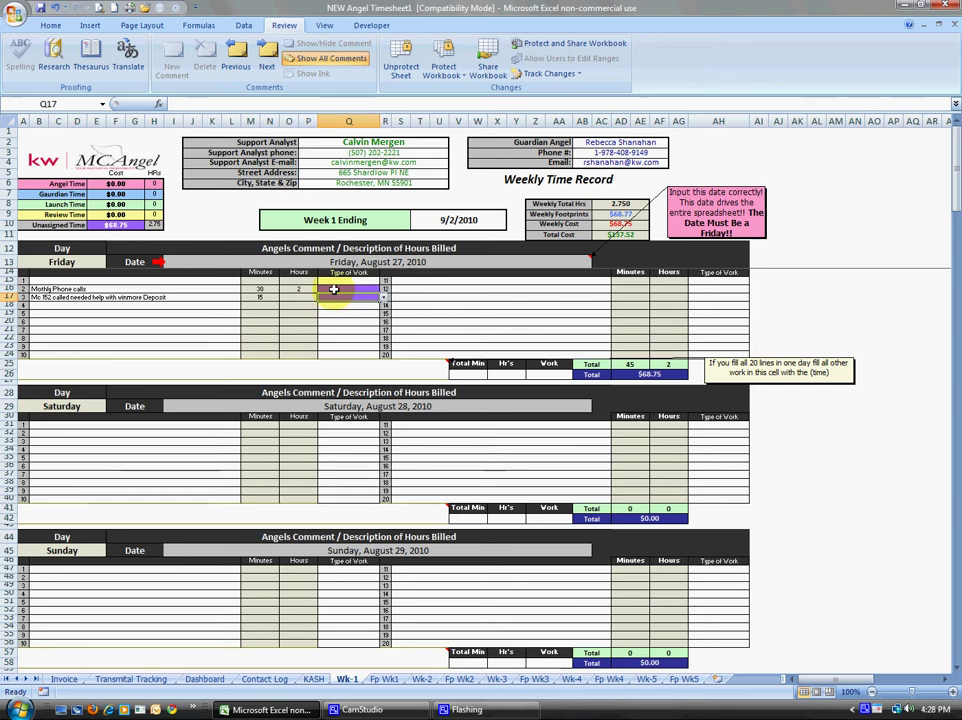
pyautogui.click(381, 297)
pyautogui.press('Escape')
pyautogui.click(361, 288)
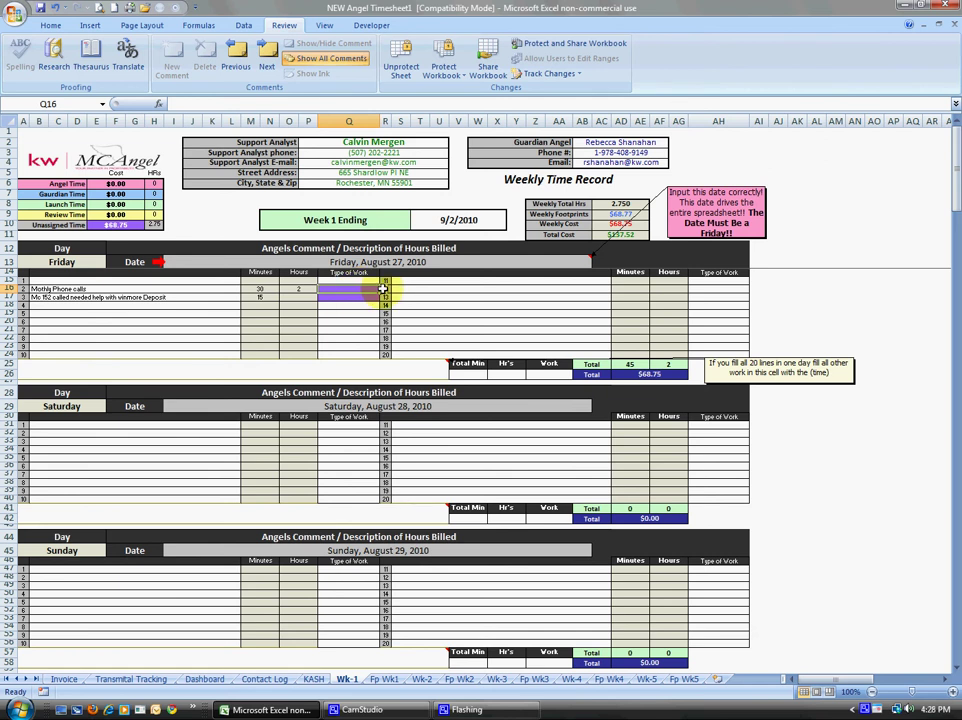
pyautogui.click(382, 288)
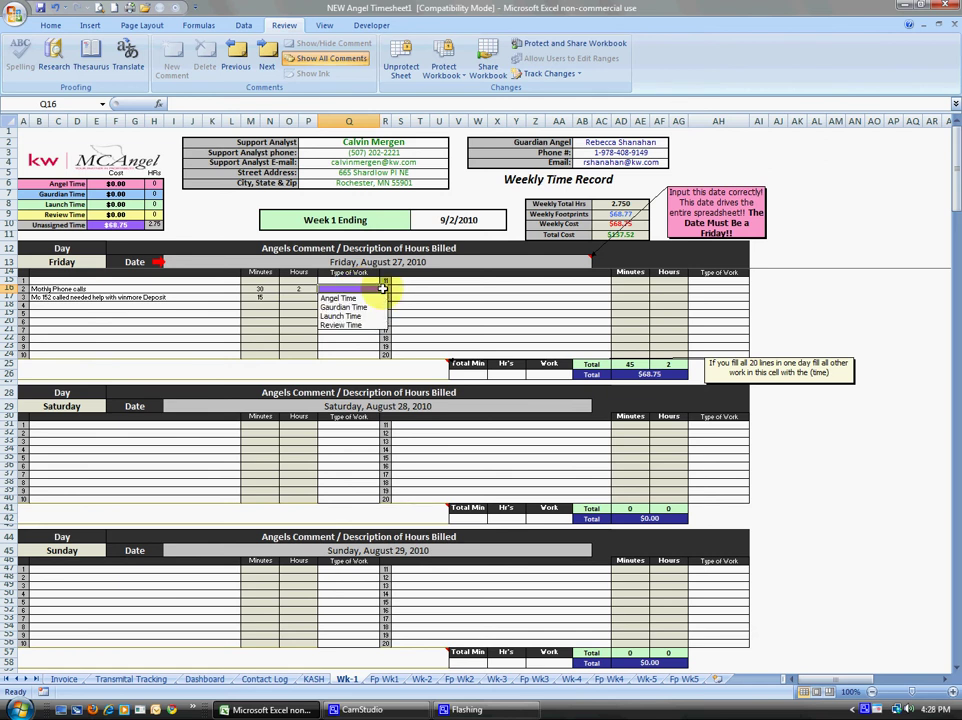
pyautogui.click(333, 299)
# - Assign Gaurdian Time to Friday's Mc 152 entry, and change its type of work to Angel Time
pyautogui.click(333, 298)
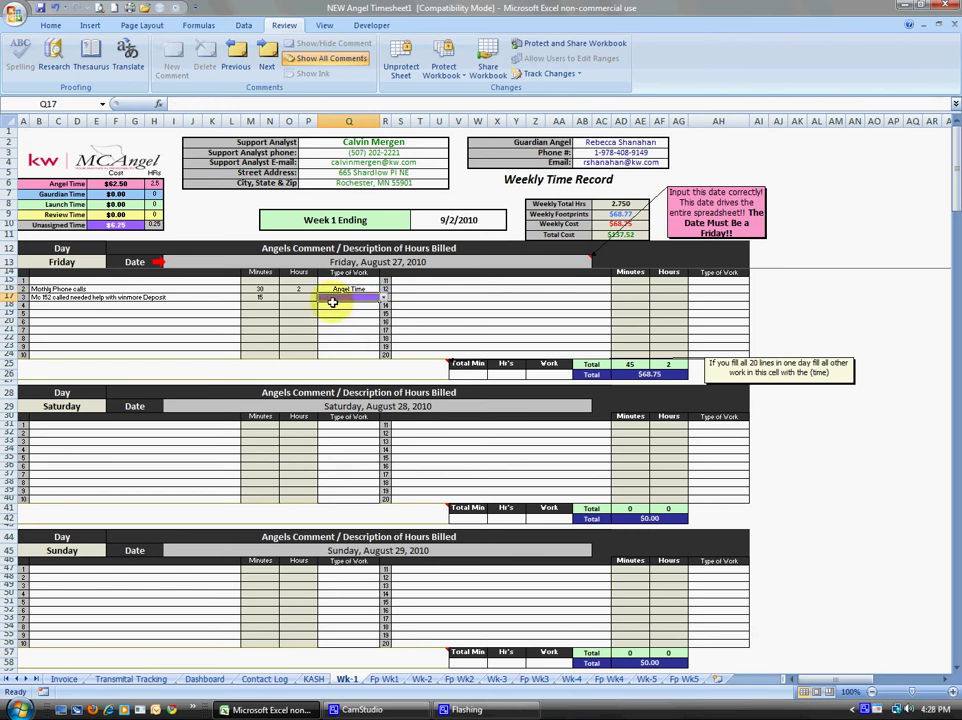
pyautogui.click(382, 297)
pyautogui.click(368, 315)
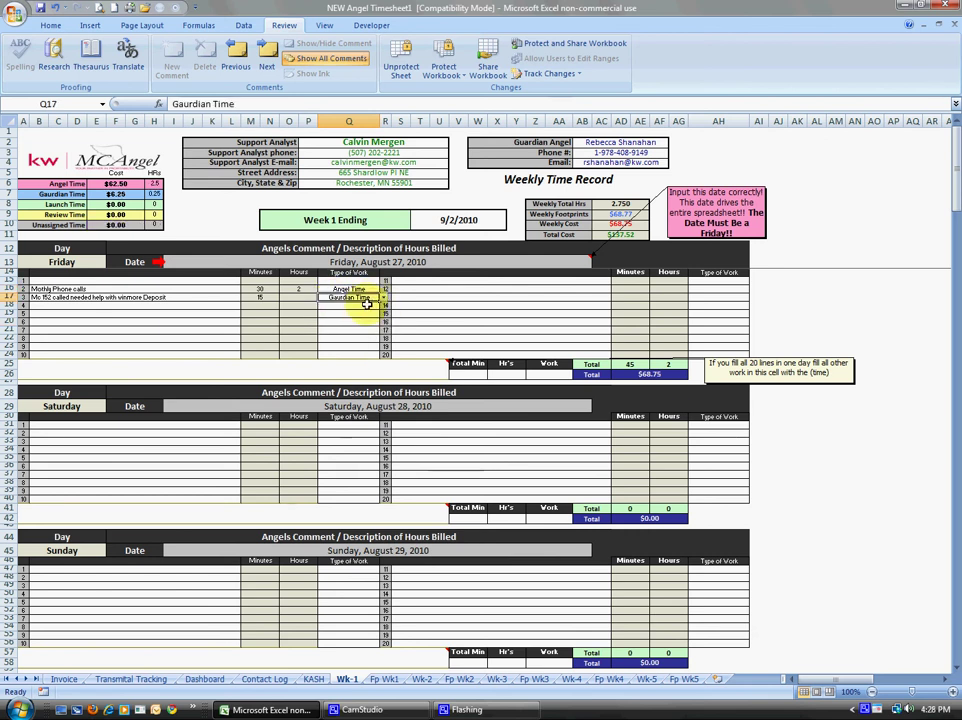
pyautogui.click(382, 297)
pyautogui.click(362, 306)
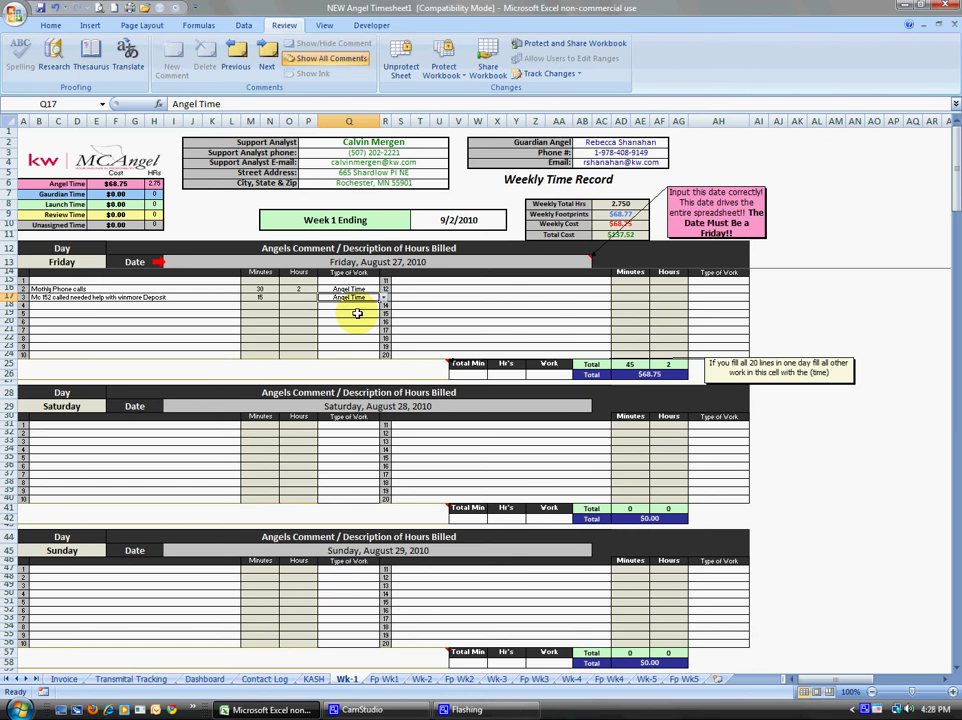
# - Review the week's daily blocks down to Thursday and Friday's description and minutes columns on both halves
pyautogui.click(350, 320)
pyautogui.click(203, 305)
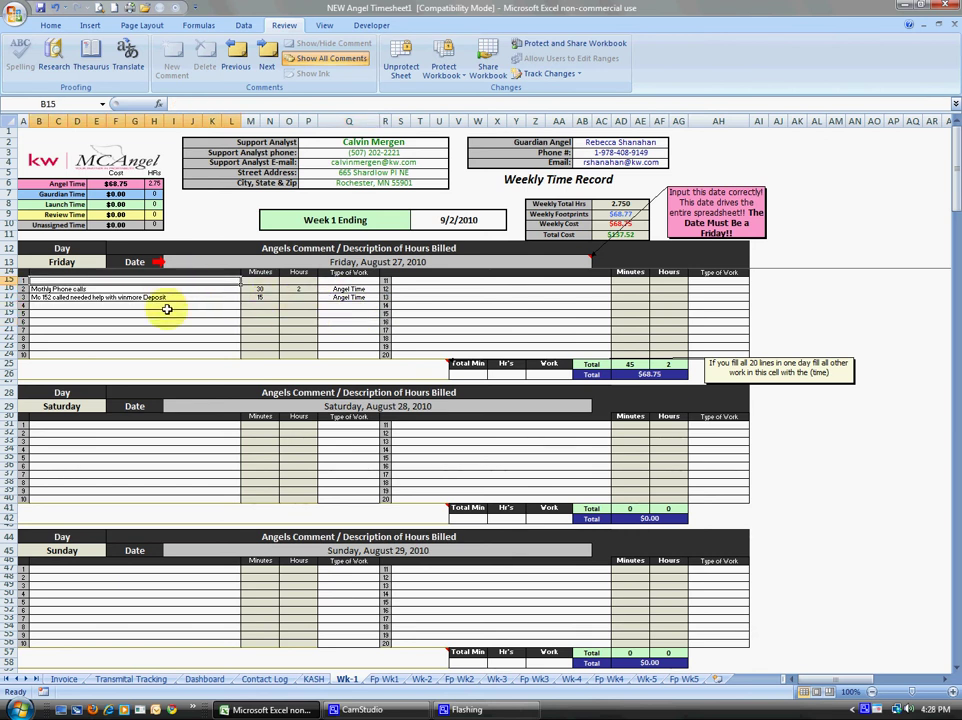
pyautogui.rightClick(190, 466)
pyautogui.click(155, 337)
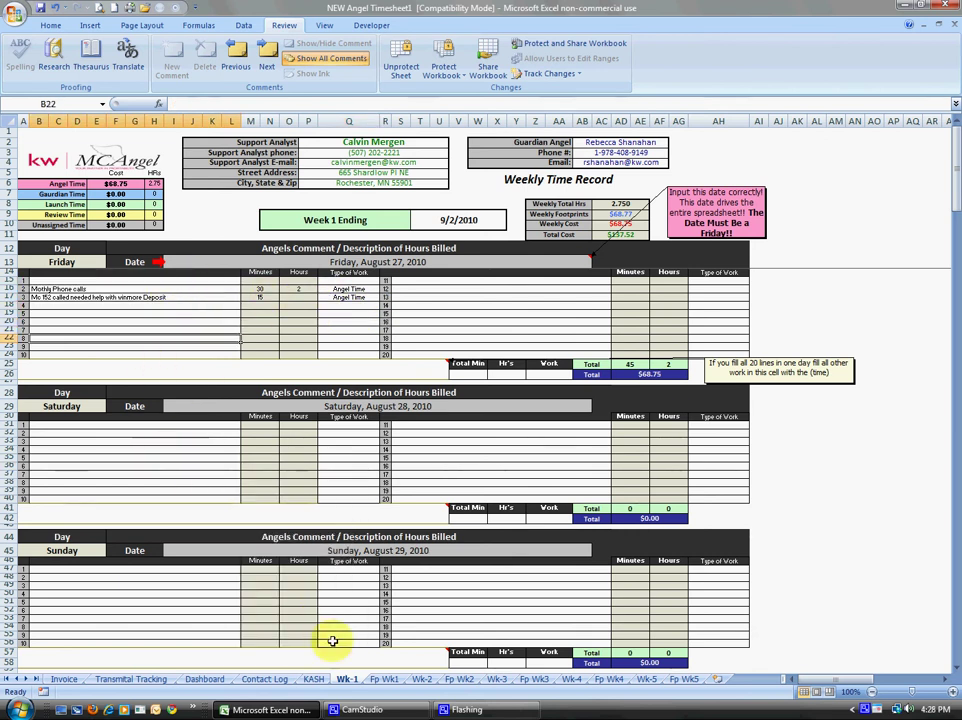
pyautogui.scroll(-20, 191, 537)
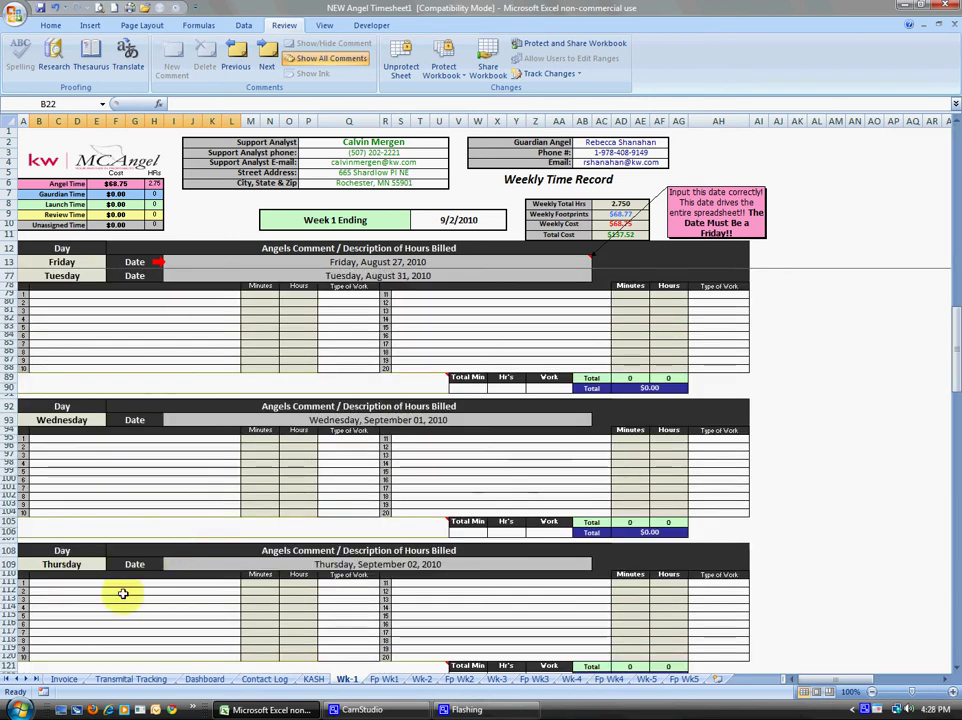
pyautogui.click(122, 594)
pyautogui.scroll(-10, 122, 594)
pyautogui.scroll(20, 130, 600)
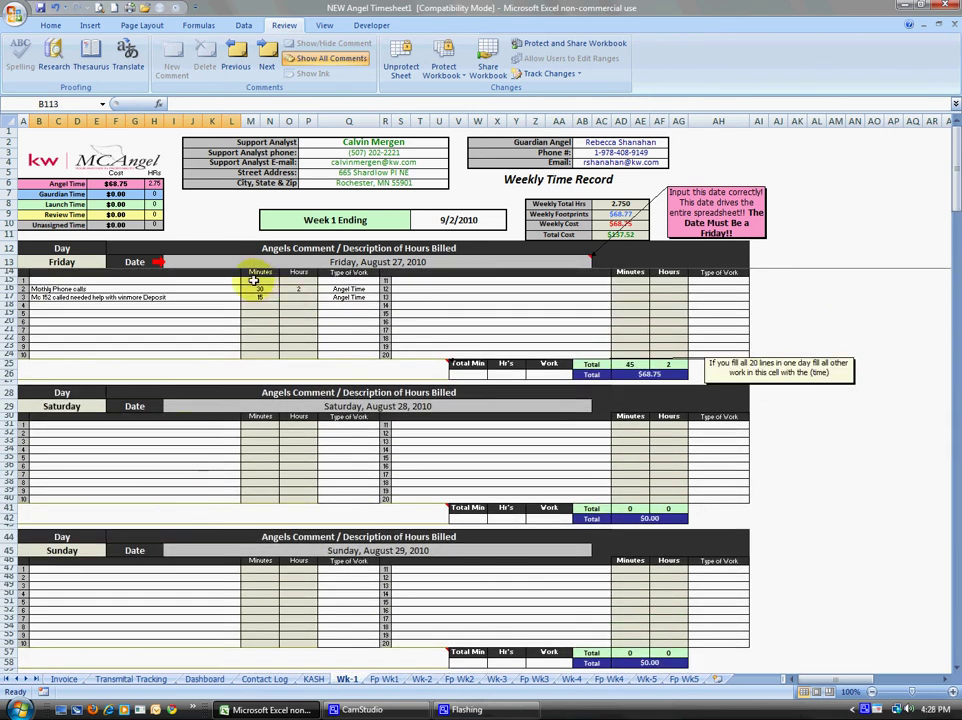
pyautogui.moveTo(258, 279); pyautogui.dragTo(260, 354)
pyautogui.click(100, 289)
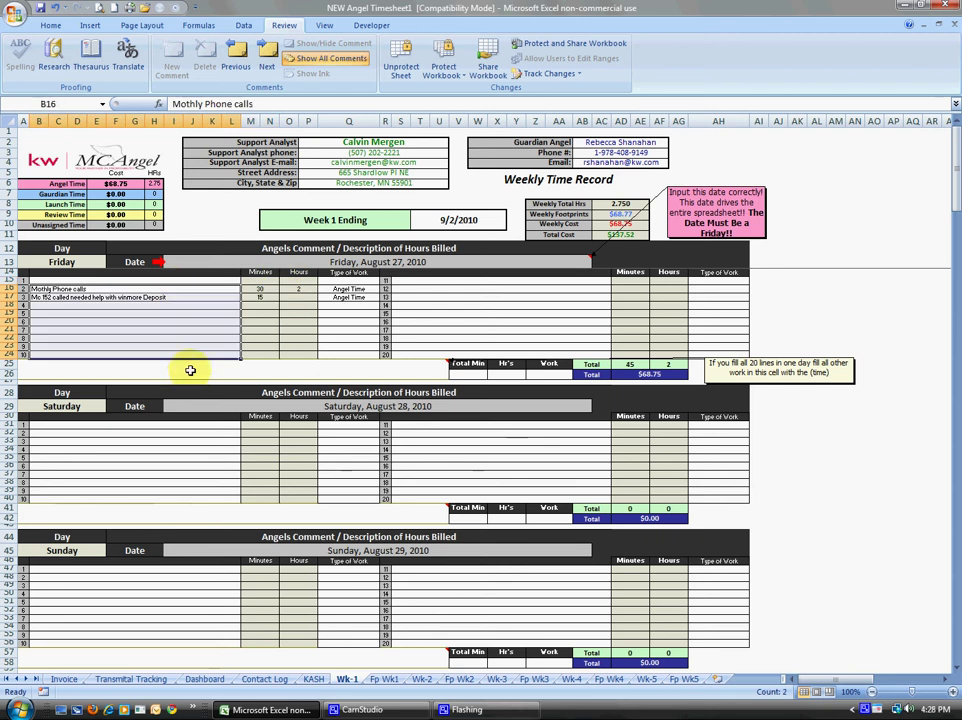
pyautogui.moveTo(400, 281); pyautogui.dragTo(431, 373)
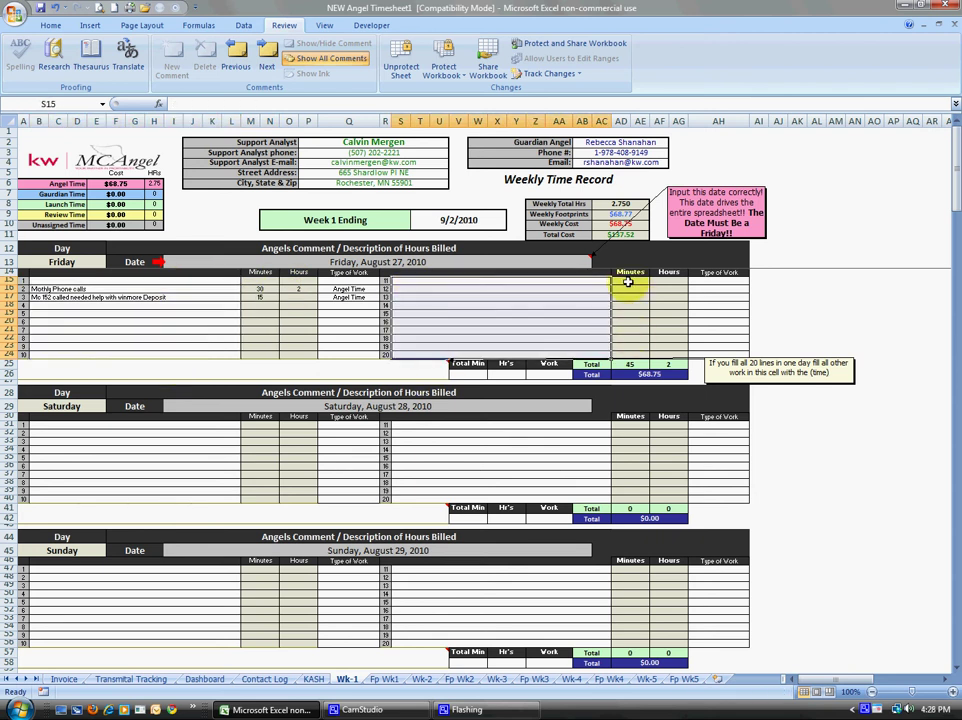
pyautogui.moveTo(625, 279); pyautogui.dragTo(623, 354)
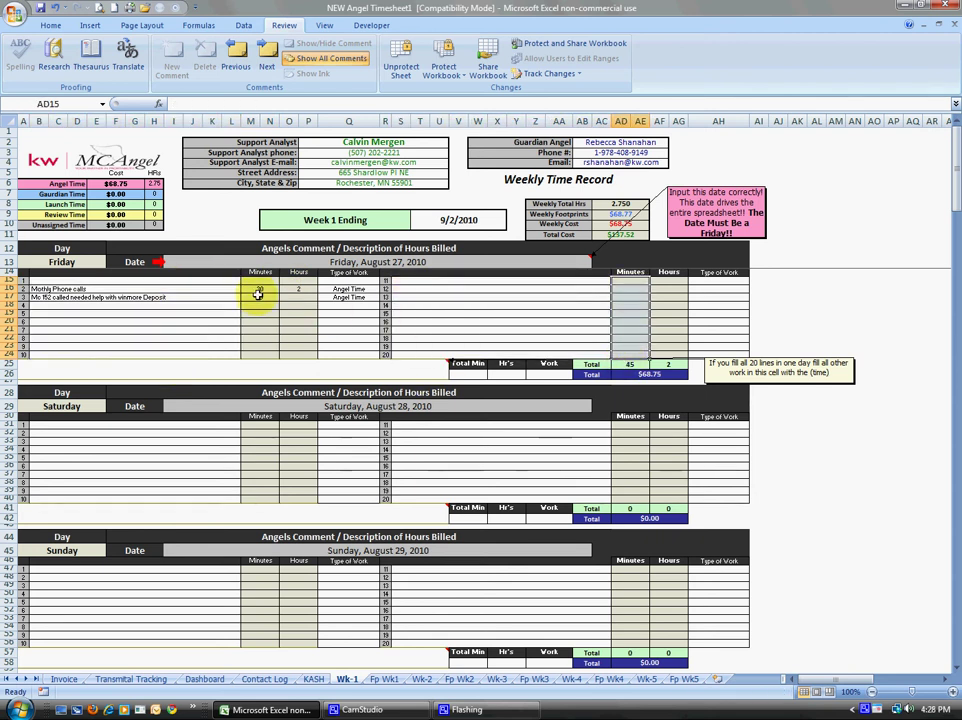
# - Enter 5 hours on Friday's fifth line, leaving its description and type of work blank
pyautogui.click(296, 297)
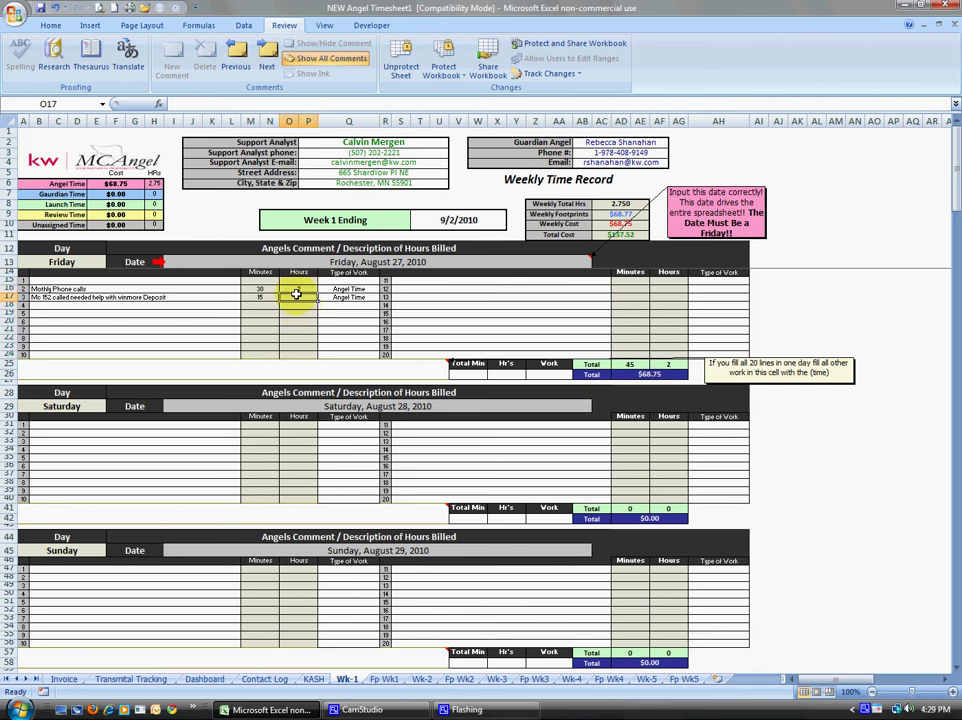
pyautogui.click(298, 313)
pyautogui.write('5')
pyautogui.press('Up')
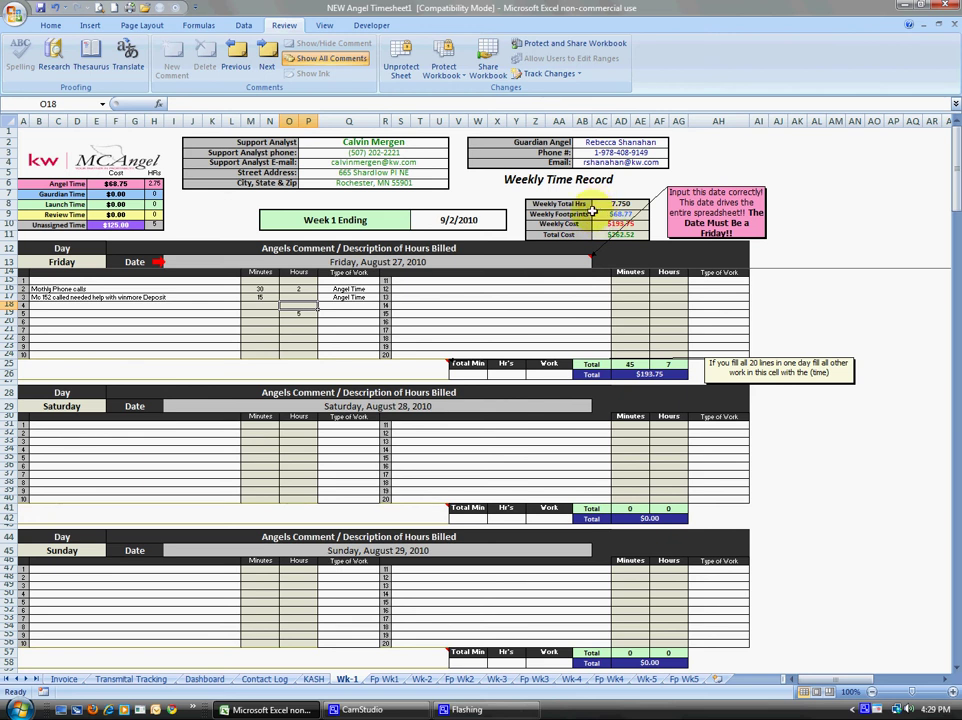
pyautogui.click(450, 297)
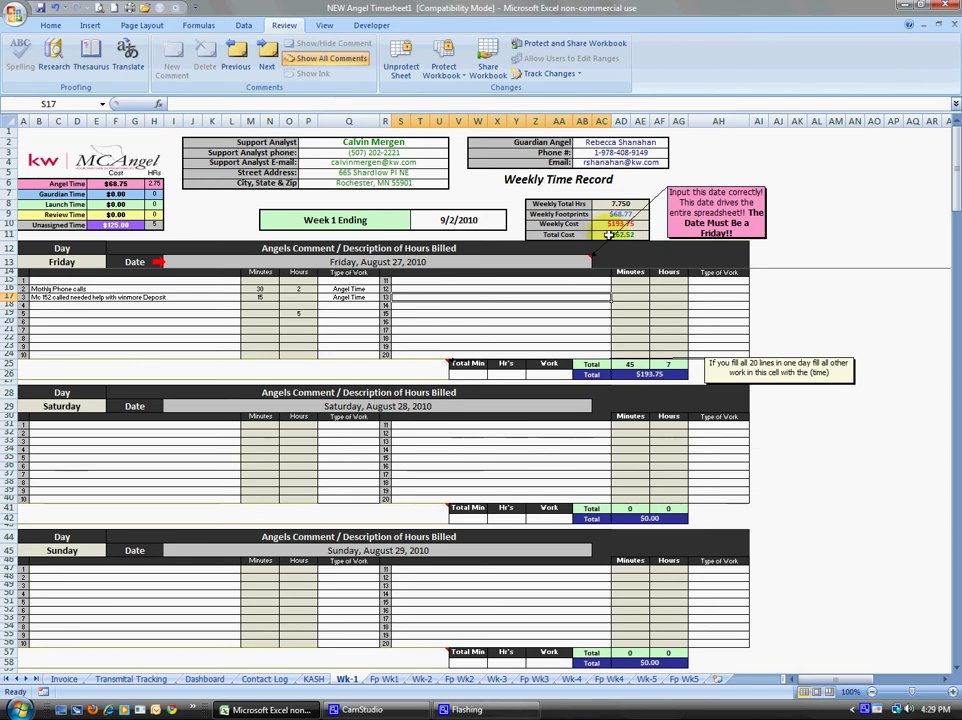
pyautogui.click(191, 313)
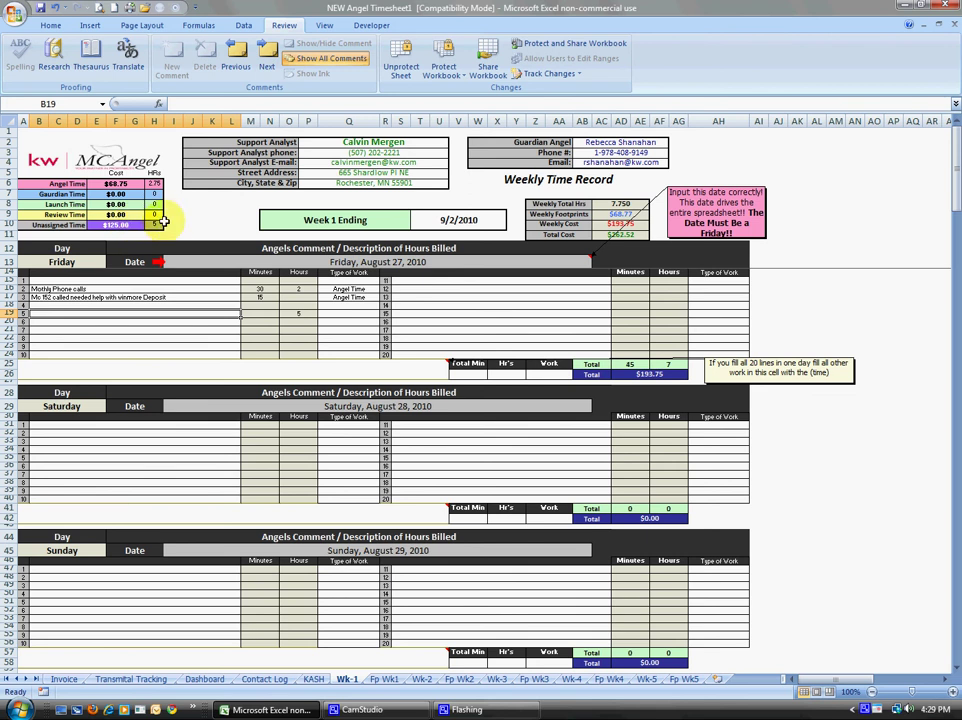
pyautogui.click(298, 312)
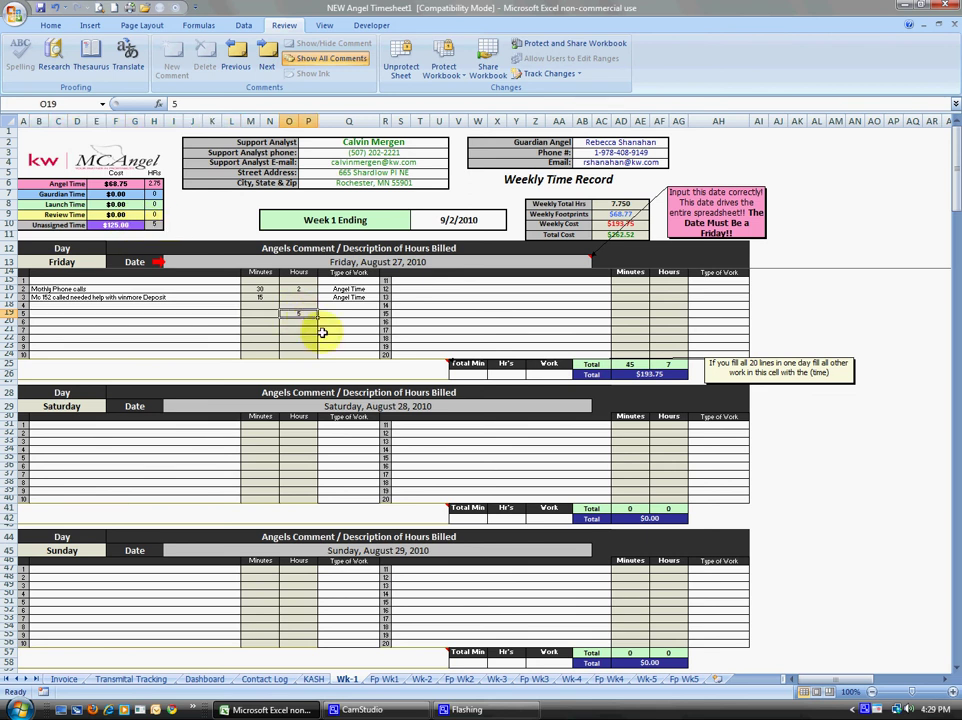
# - Describe Friday's fifth line as Reviews time and set its type of work to Review Time
pyautogui.click(208, 314)
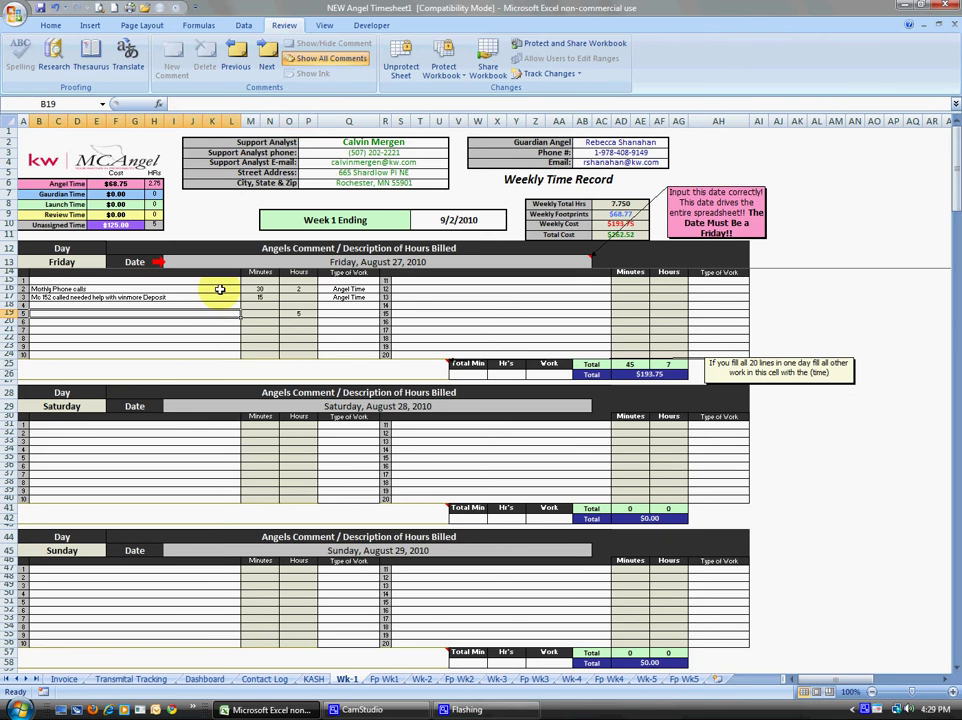
pyautogui.write('Reviews time')
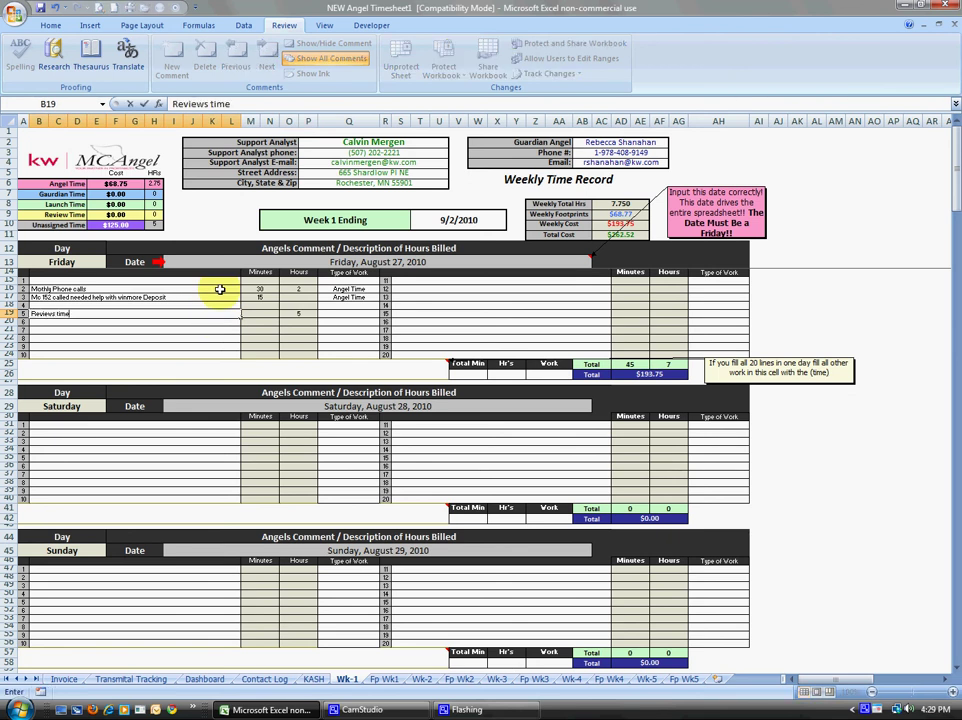
pyautogui.press('Tab')
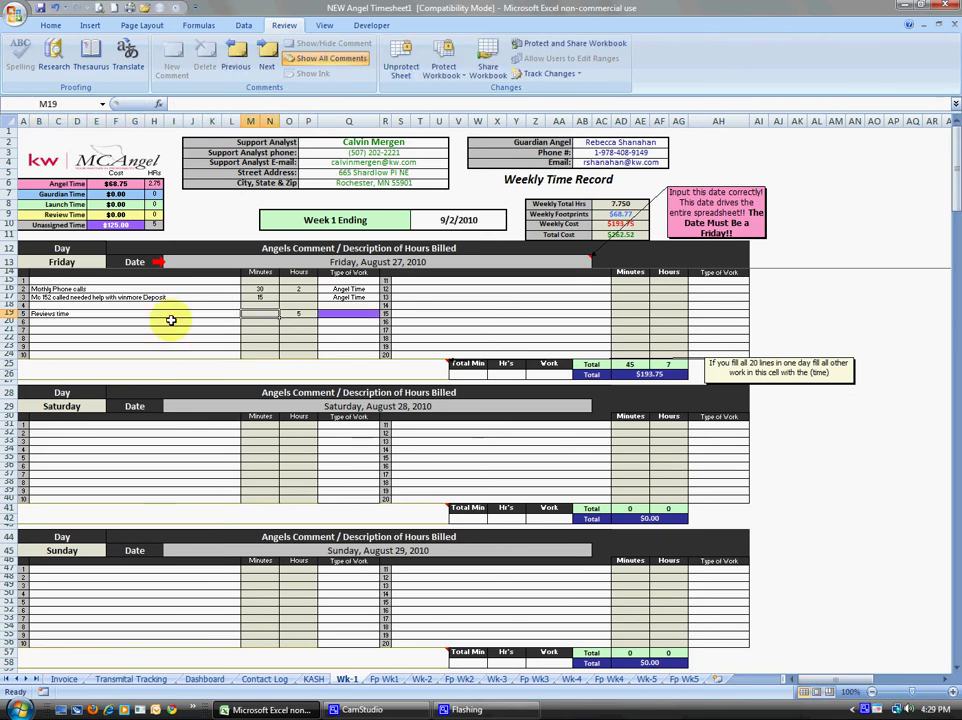
pyautogui.click(129, 313)
pyautogui.click(328, 315)
pyautogui.click(383, 314)
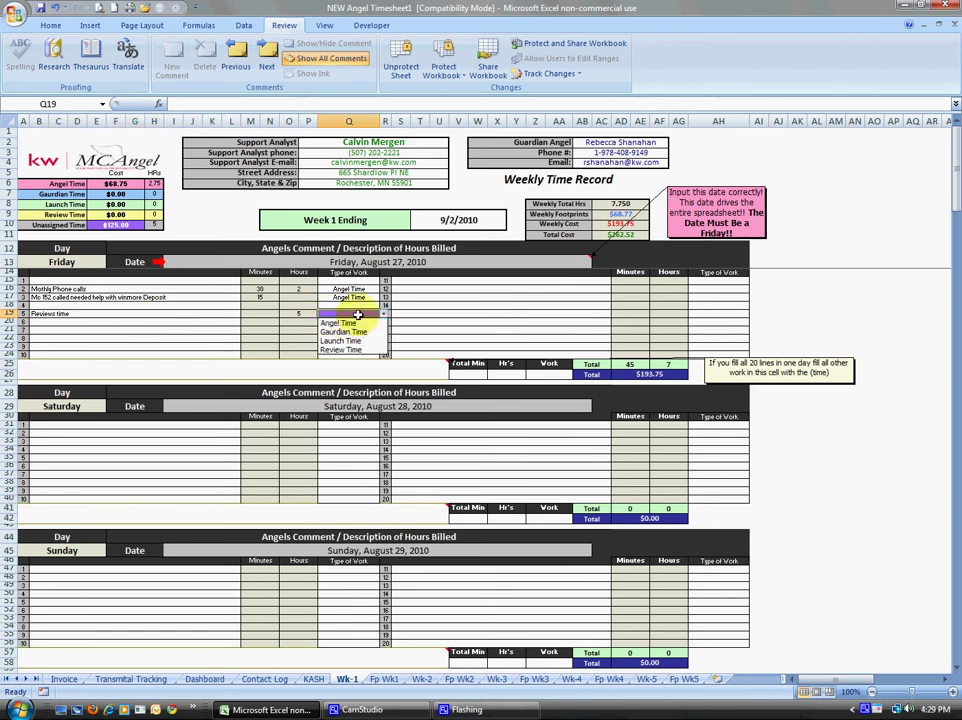
pyautogui.click(348, 350)
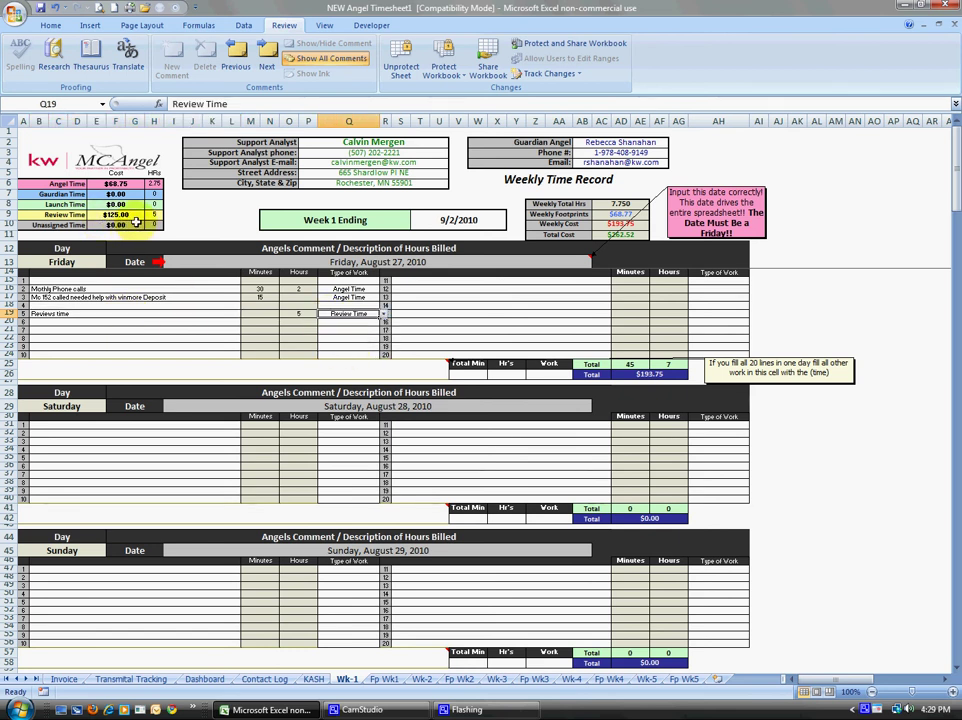
pyautogui.click(133, 342)
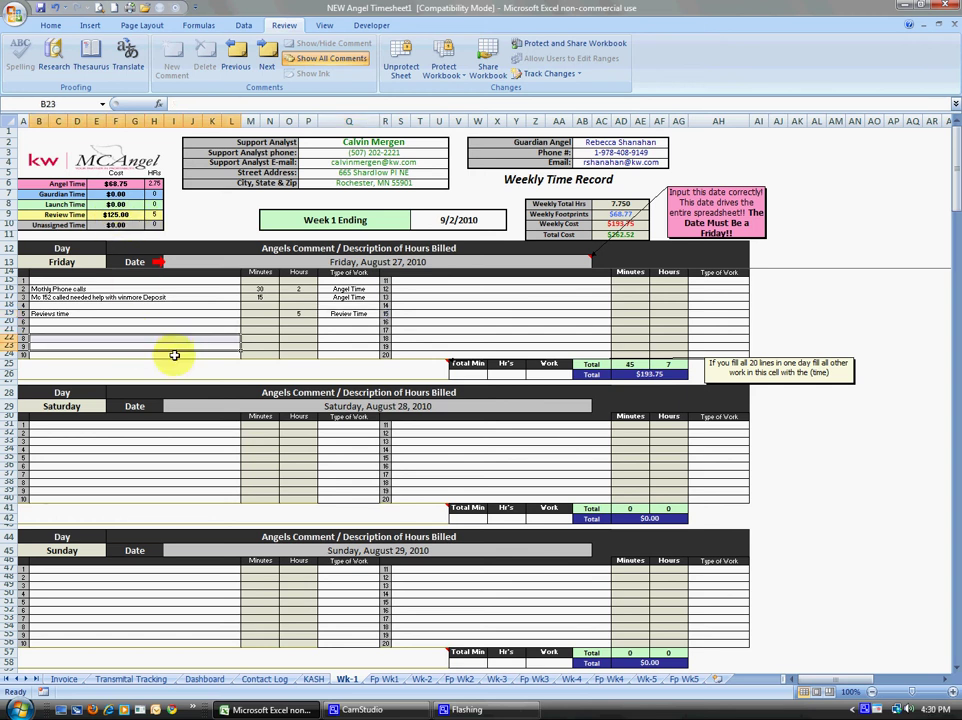
pyautogui.click(200, 313)
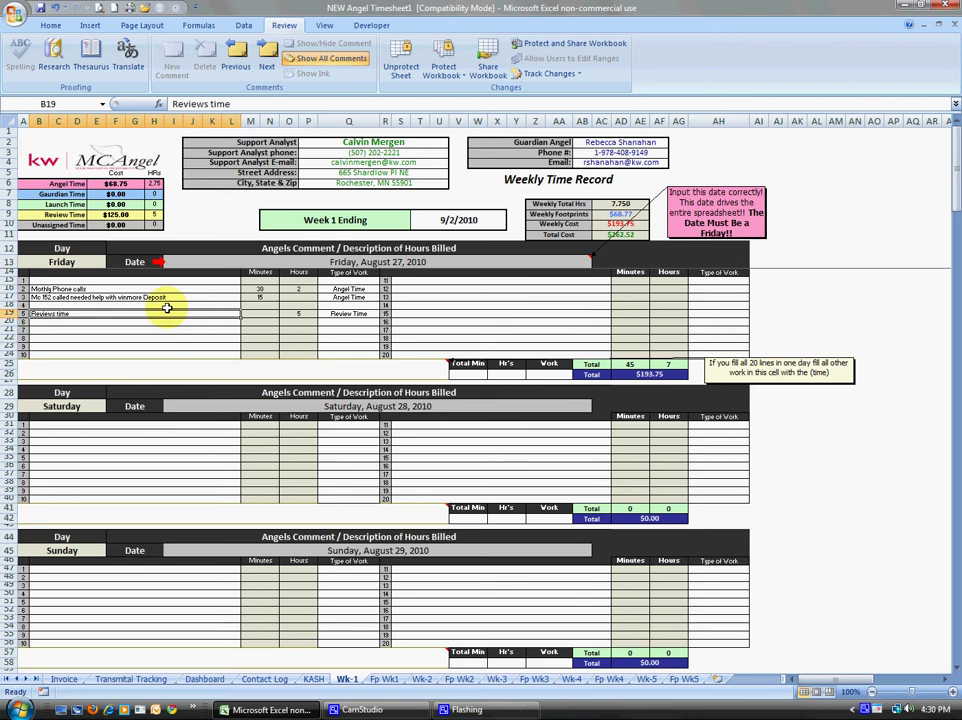
pyautogui.click(137, 280)
pyautogui.click(137, 313)
pyautogui.click(137, 330)
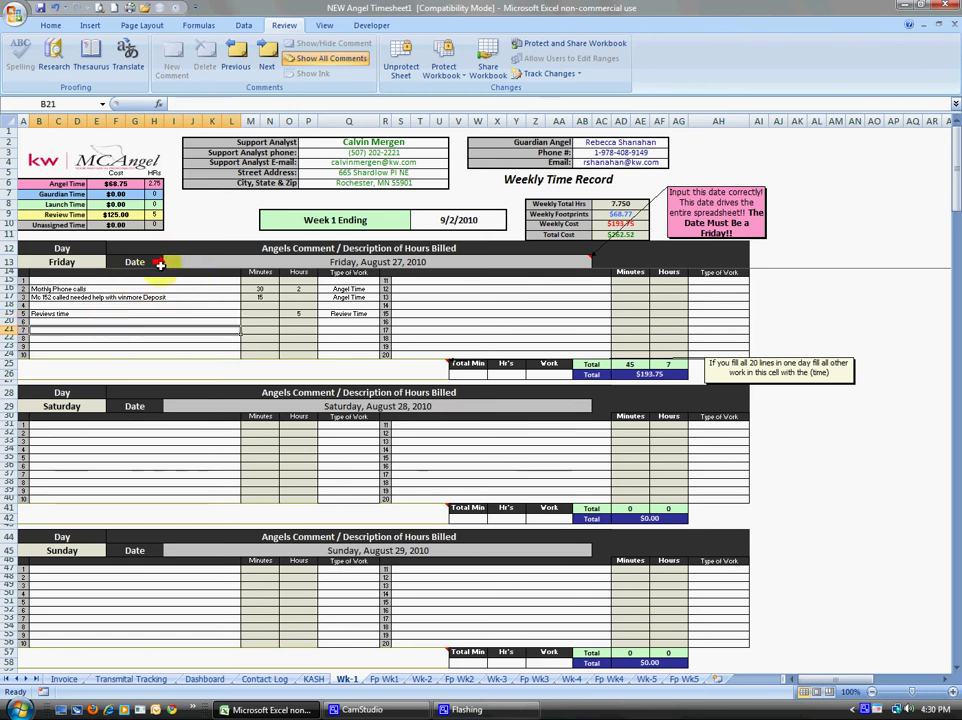
pyautogui.click(363, 261)
pyautogui.click(165, 329)
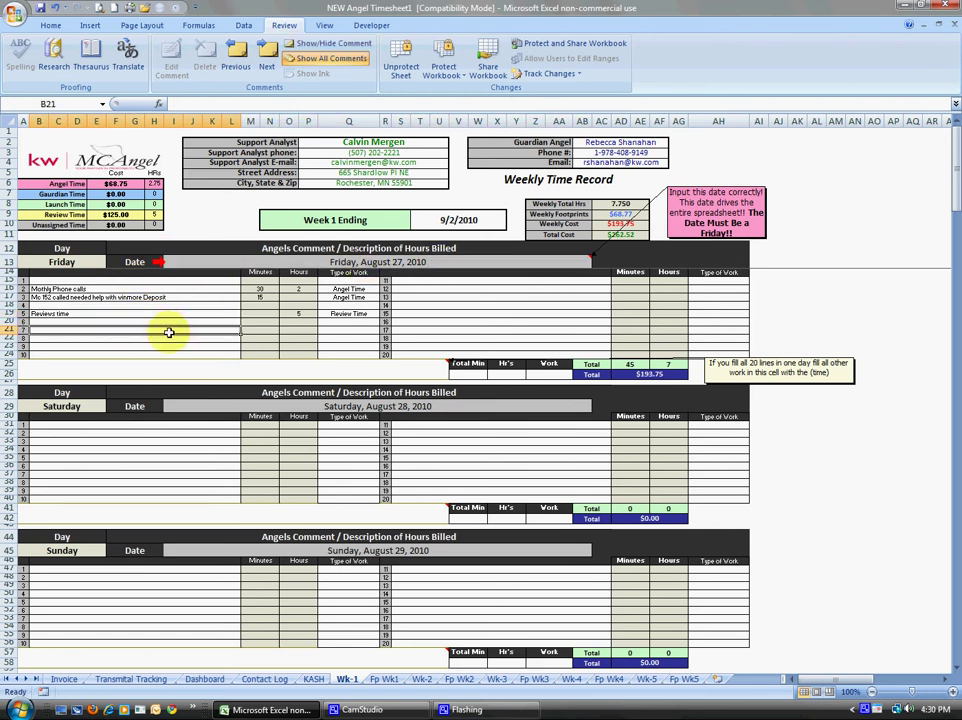
# - Examine Friday's date at the start of the week and the dates of the daily blocks down to Thursday
pyautogui.click(188, 262)
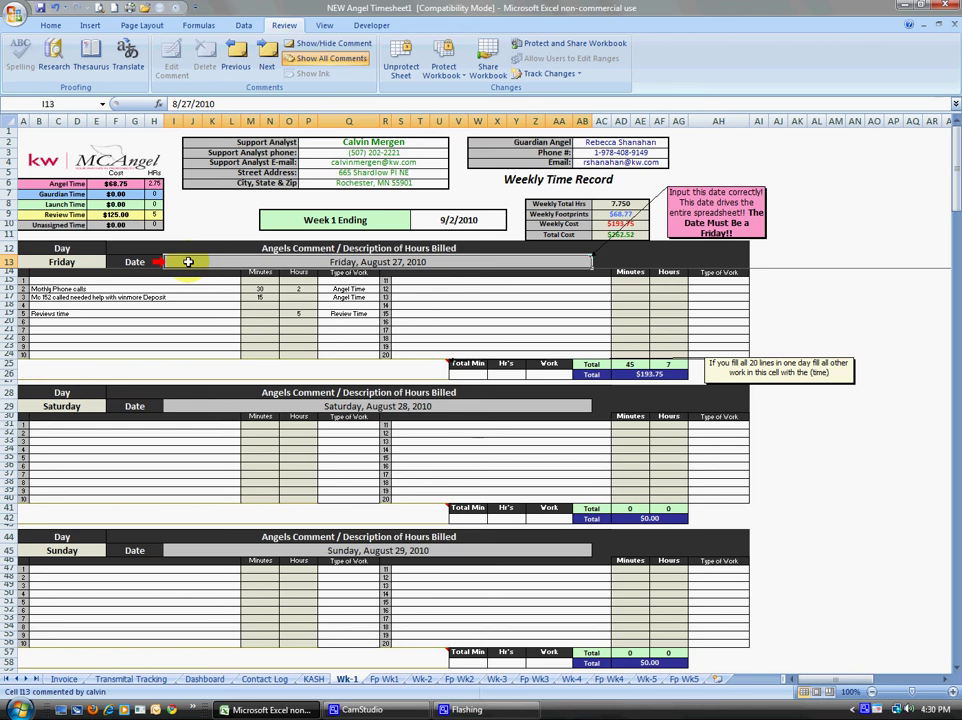
pyautogui.click(213, 271)
pyautogui.click(211, 259)
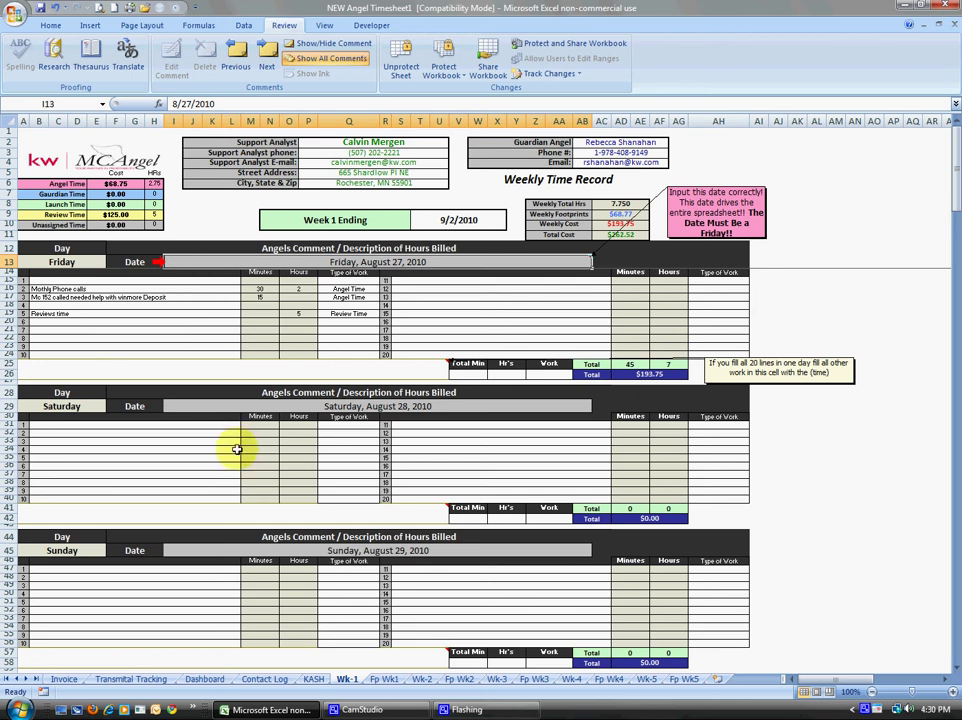
pyautogui.click(178, 340)
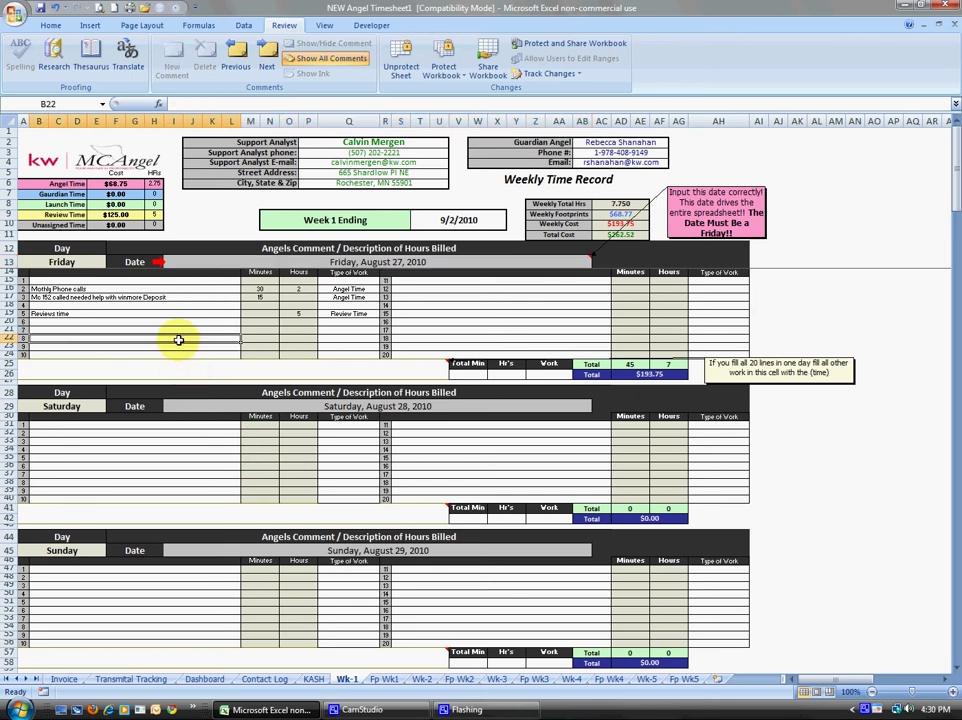
pyautogui.scroll(-15, 206, 573)
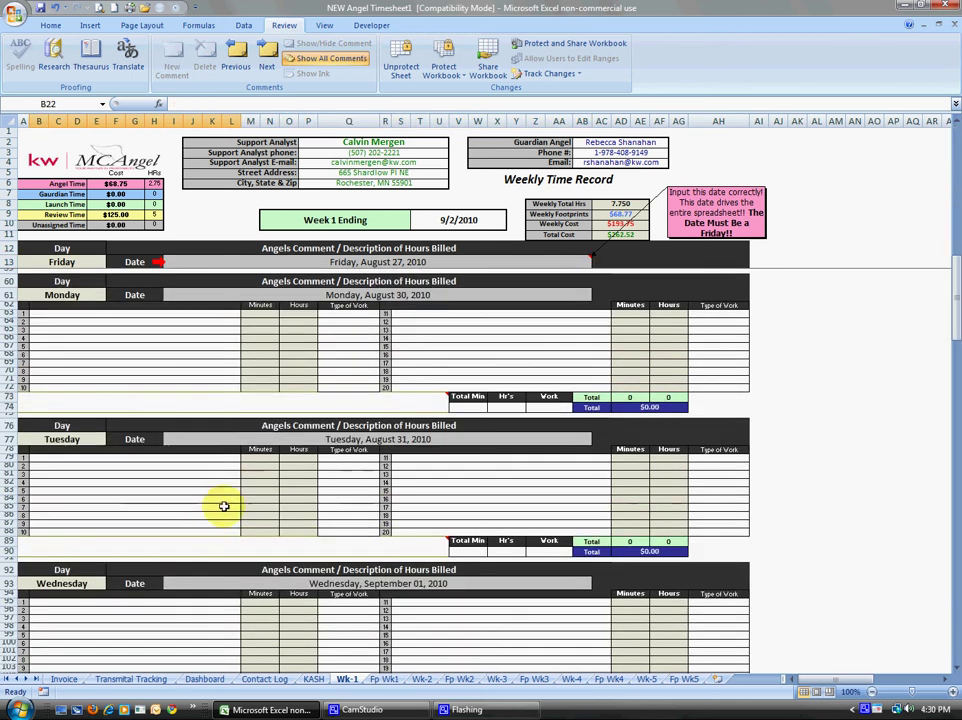
pyautogui.scroll(-4, 274, 467)
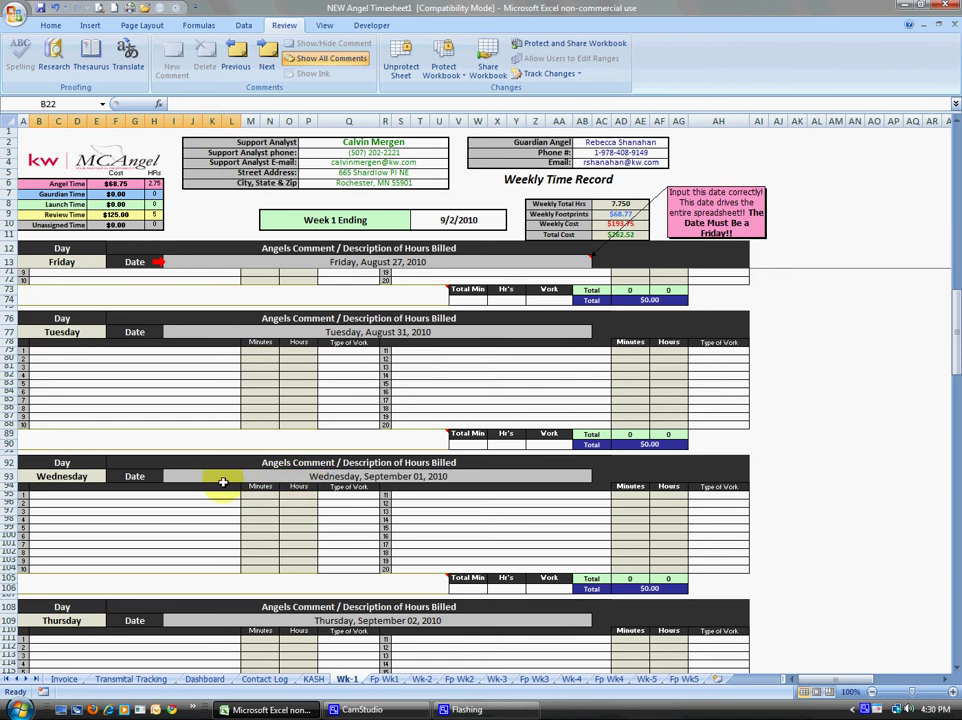
pyautogui.scroll(20, 264, 492)
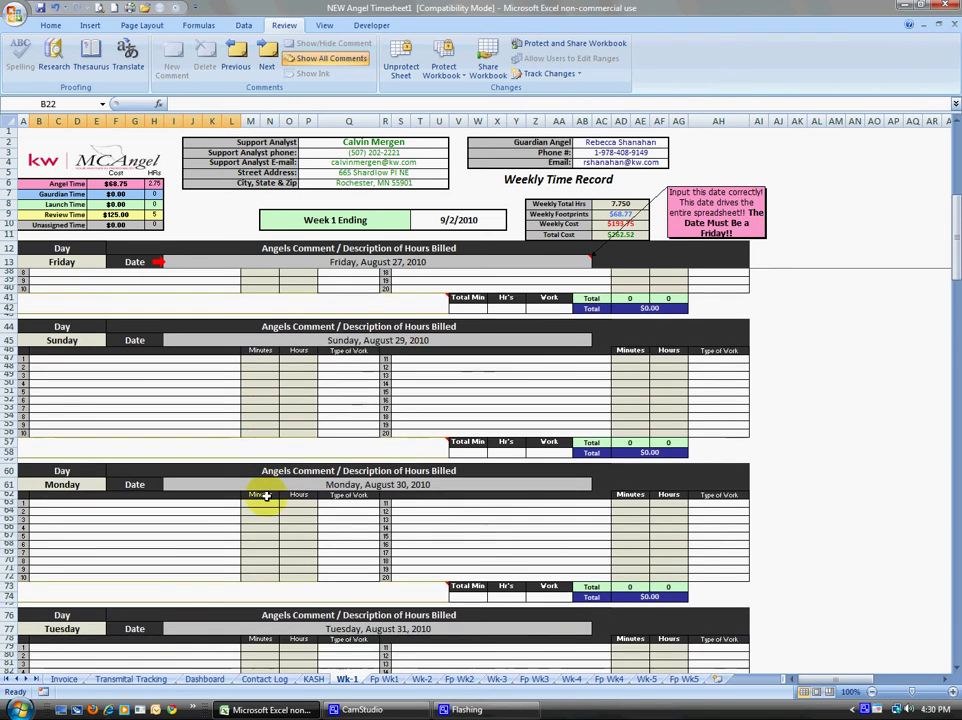
# - Set Friday's date to 7/1 and check the dates of the following daily blocks
pyautogui.click(269, 262)
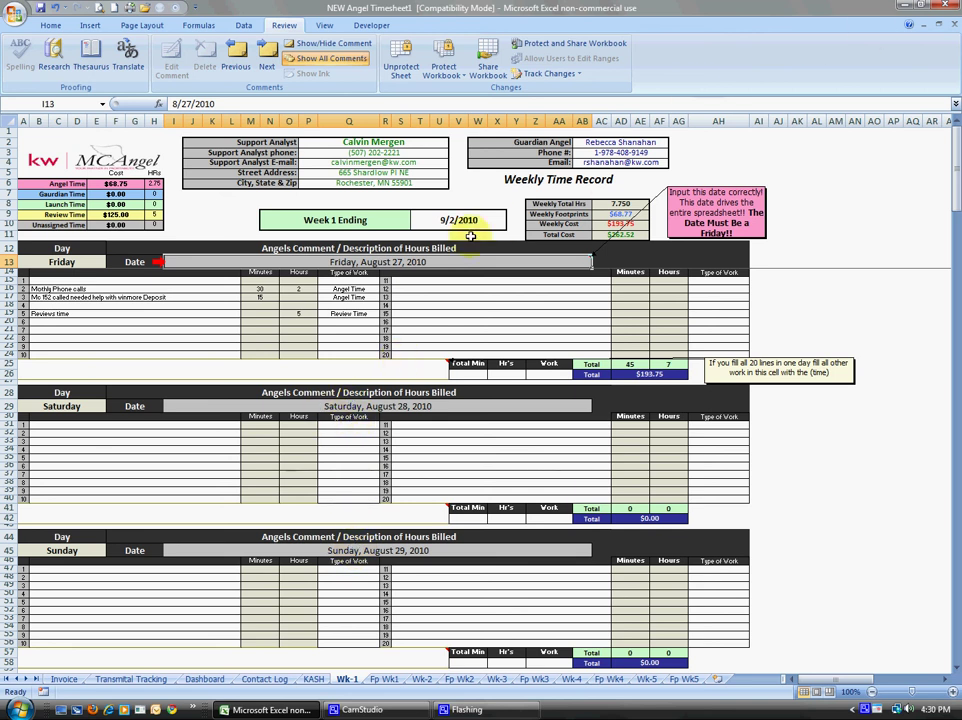
pyautogui.write('7/1')
pyautogui.press('Return')
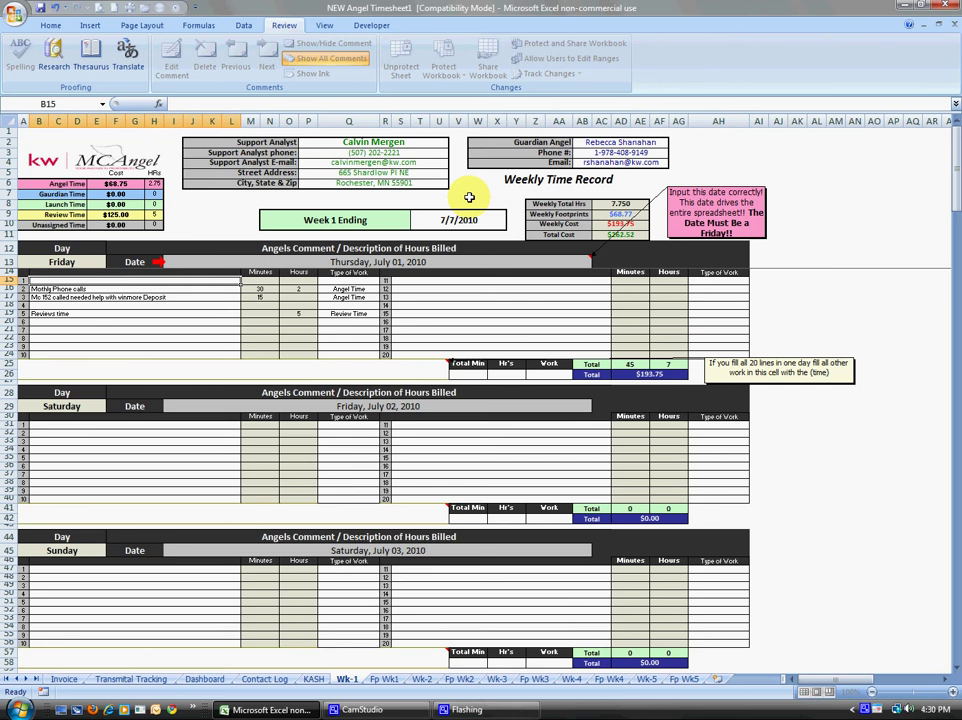
pyautogui.scroll(-6, 360, 554)
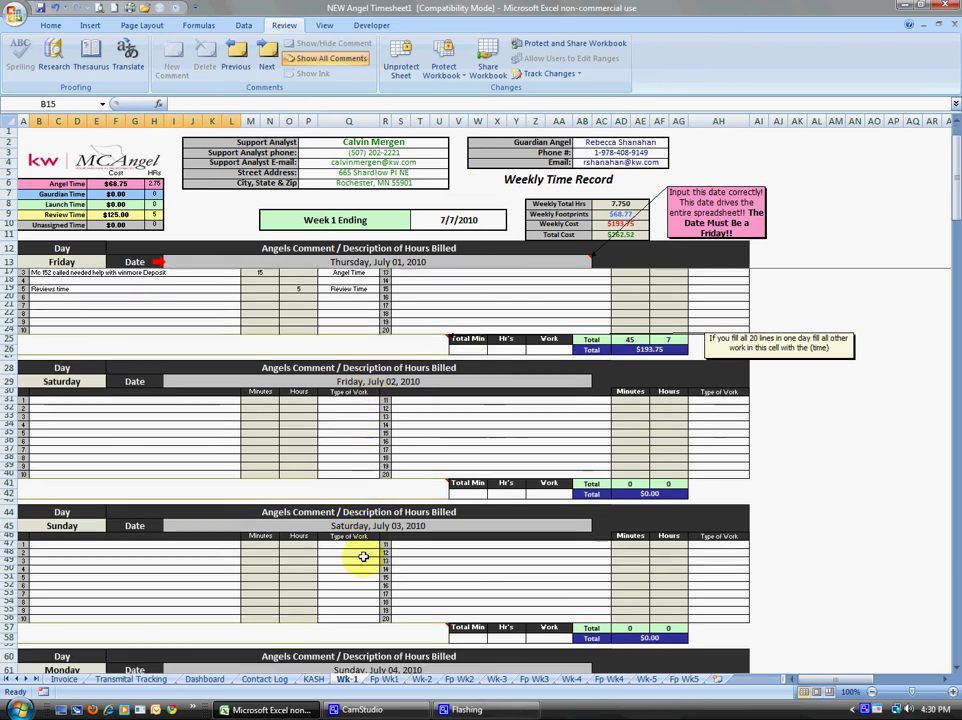
pyautogui.scroll(6, 371, 498)
# - Change Friday's date to 8/25, and correct it to 8/27
pyautogui.click(359, 262)
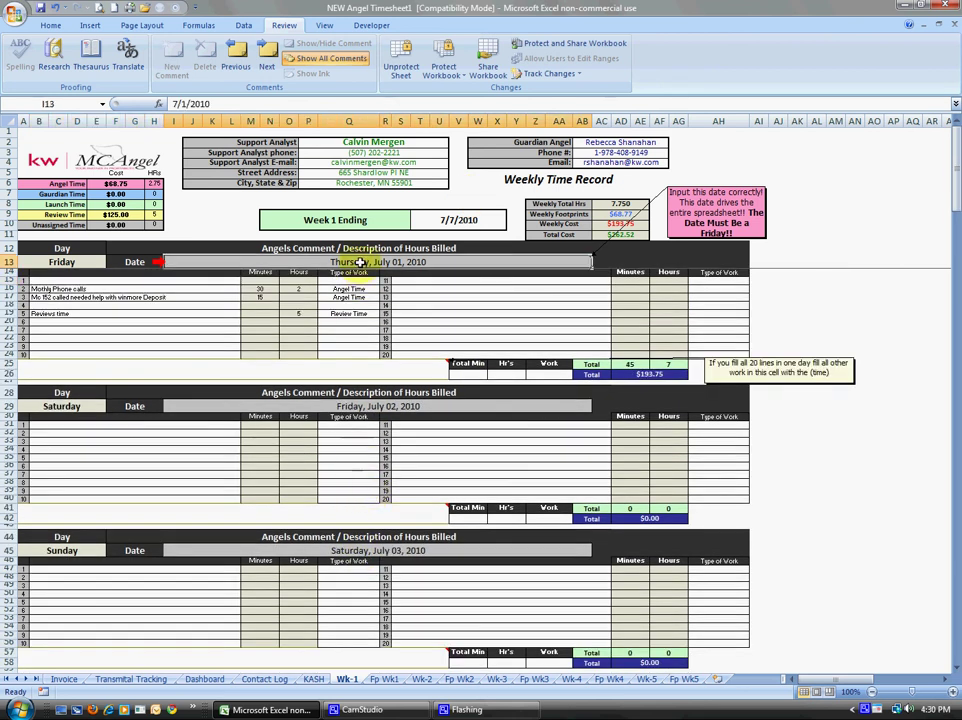
pyautogui.write('8/25')
pyautogui.press('Return')
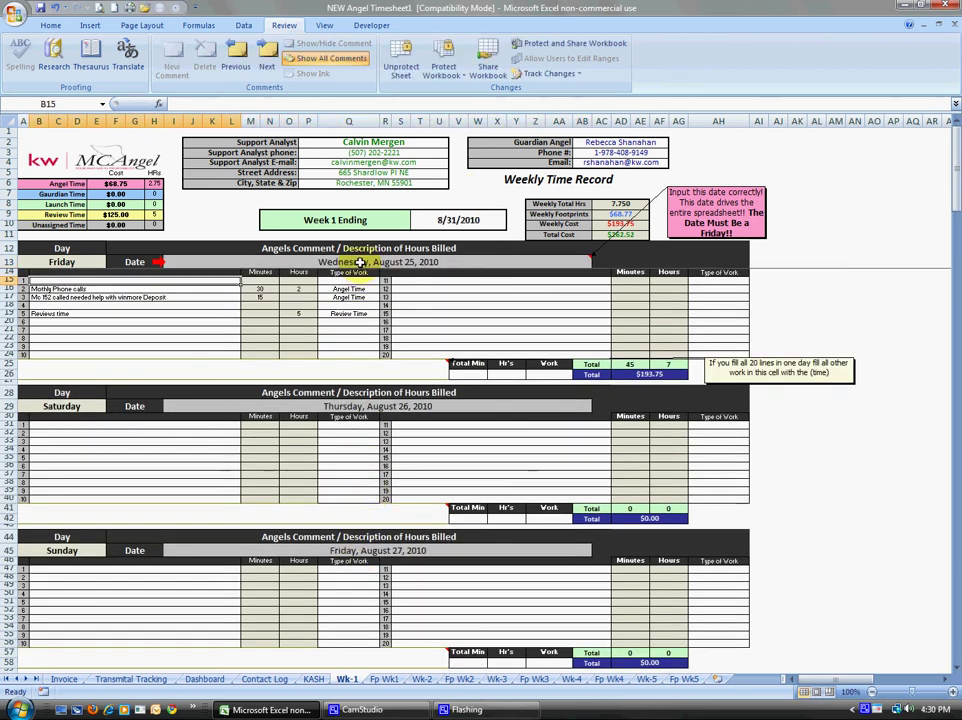
pyautogui.click(359, 262)
pyautogui.write('8/27')
pyautogui.press('Return')
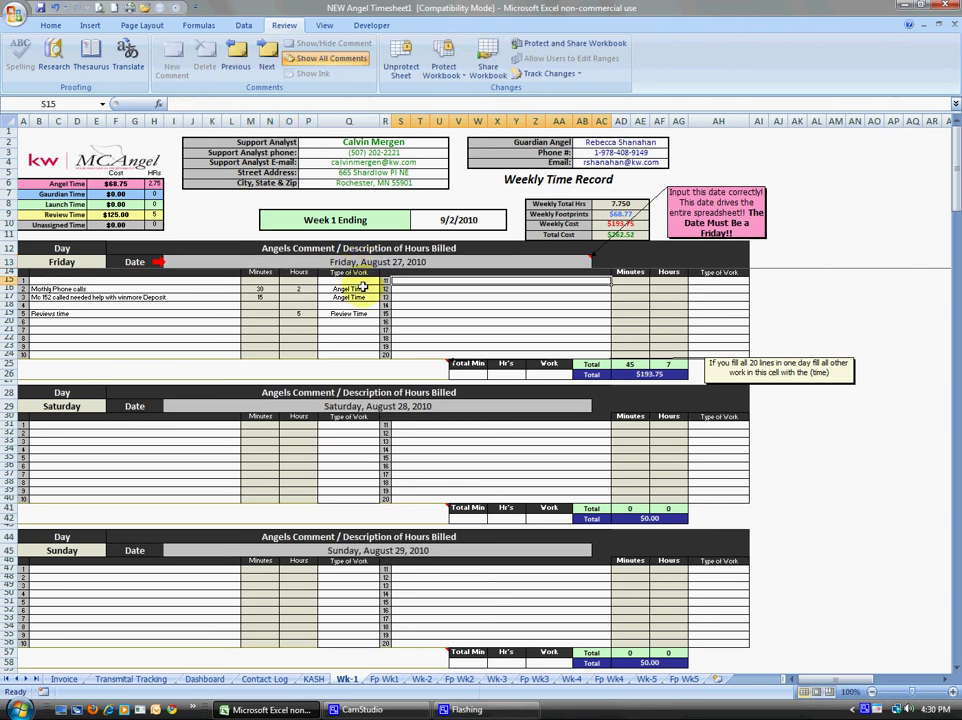
# - Compare Friday's date with the dates of the remaining daily blocks through Thursday
pyautogui.scroll(-7, 295, 611)
pyautogui.scroll(-10, 295, 590)
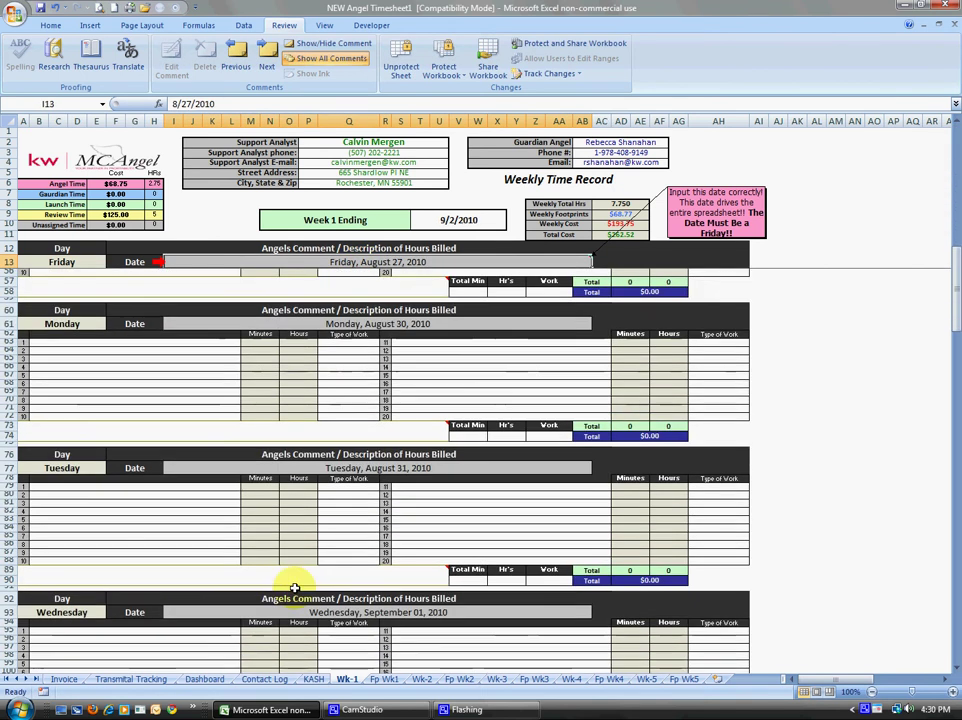
pyautogui.scroll(17, 300, 526)
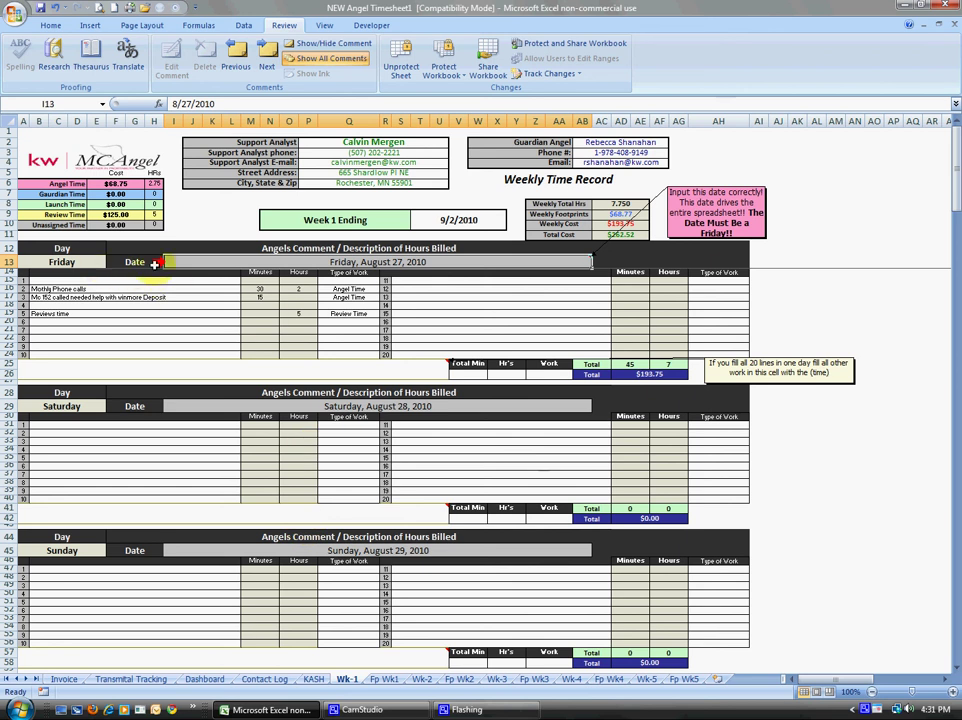
pyautogui.press('Return')
pyautogui.click(349, 263)
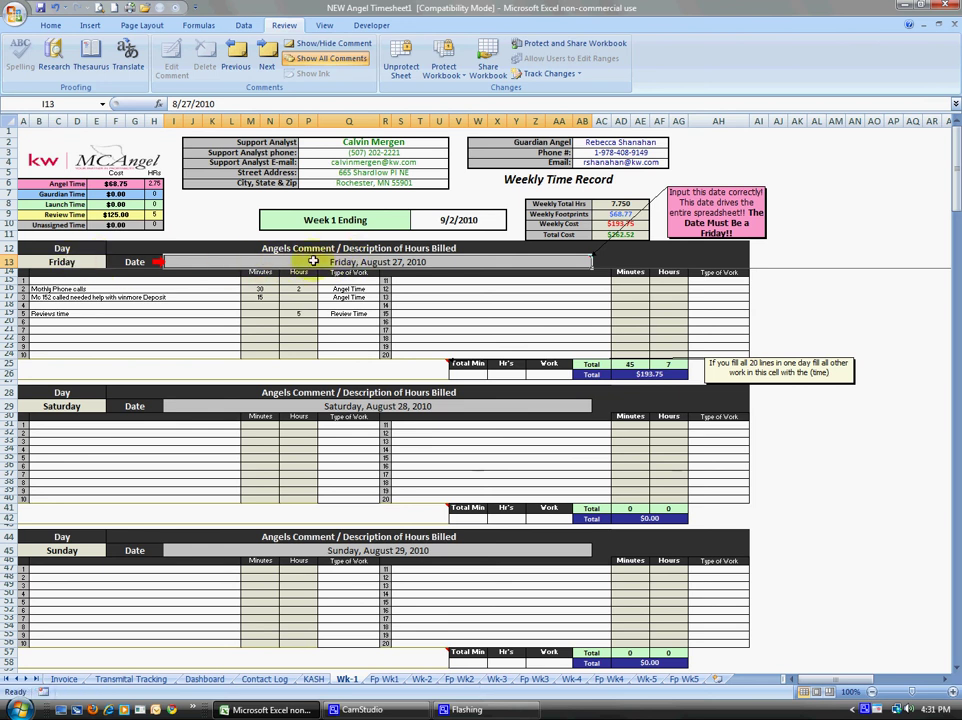
pyautogui.click(225, 301)
pyautogui.scroll(-14, 376, 548)
pyautogui.scroll(-13, 379, 551)
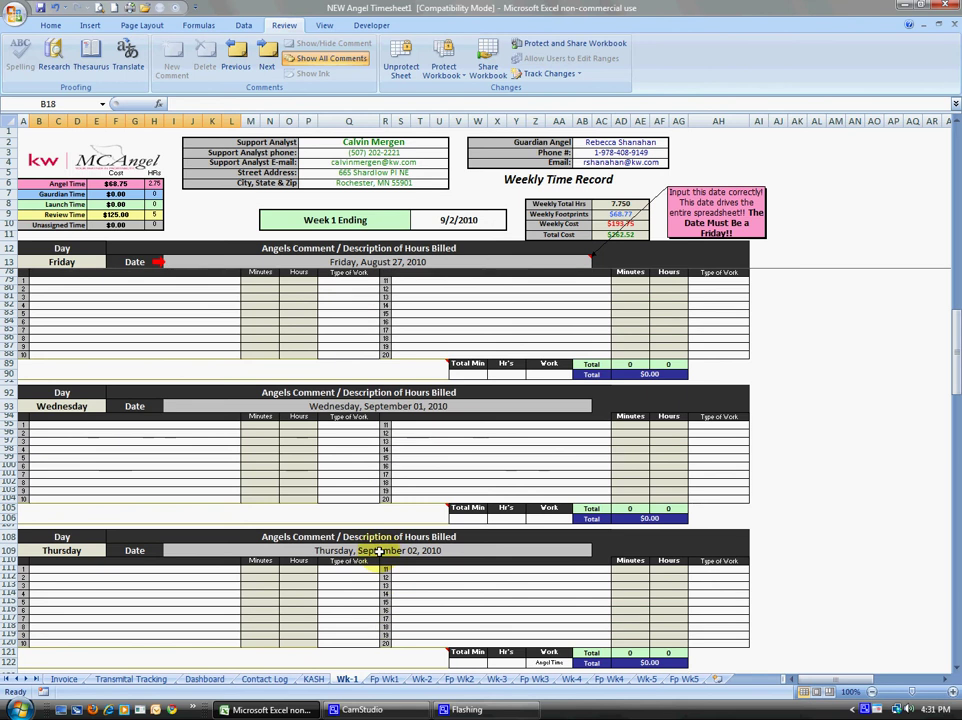
pyautogui.scroll(14, 380, 556)
pyautogui.scroll(13, 379, 556)
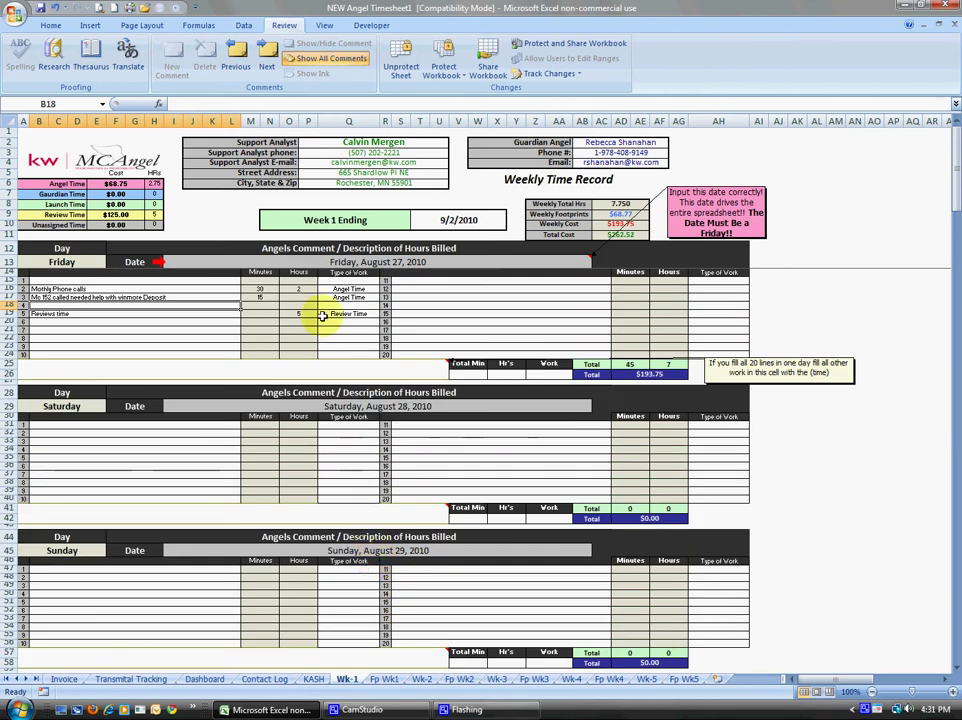
# - Examine the Contact Log's weekly follow-up summary and the purple cells in the Review LCF Date column
pyautogui.click(264, 679)
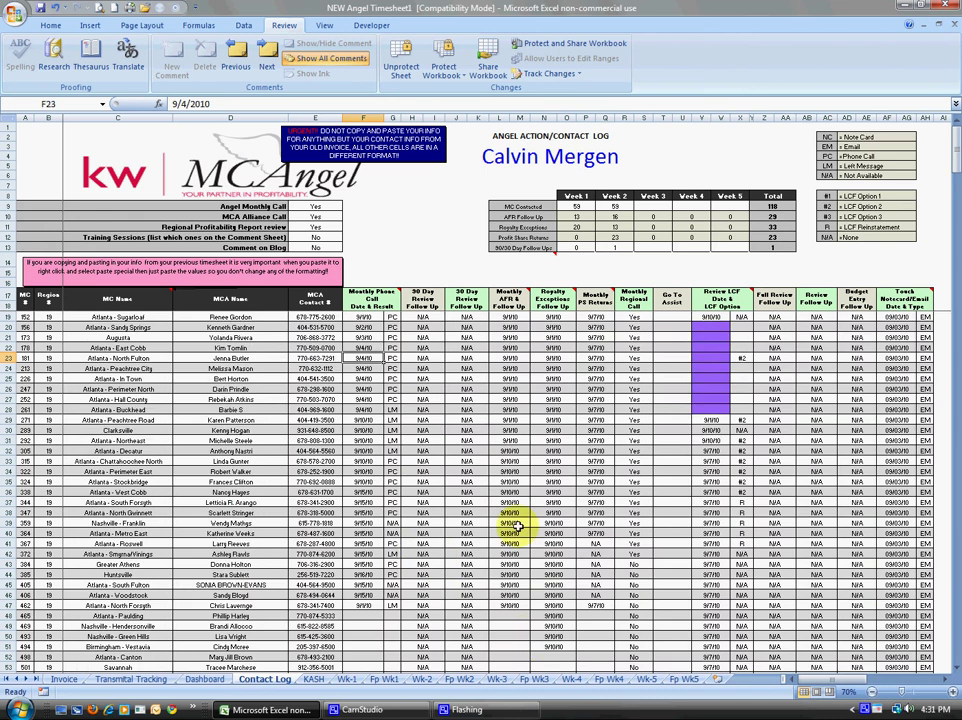
pyautogui.scroll(-9, 522, 522)
pyautogui.scroll(7, 520, 530)
pyautogui.scroll(2, 520, 540)
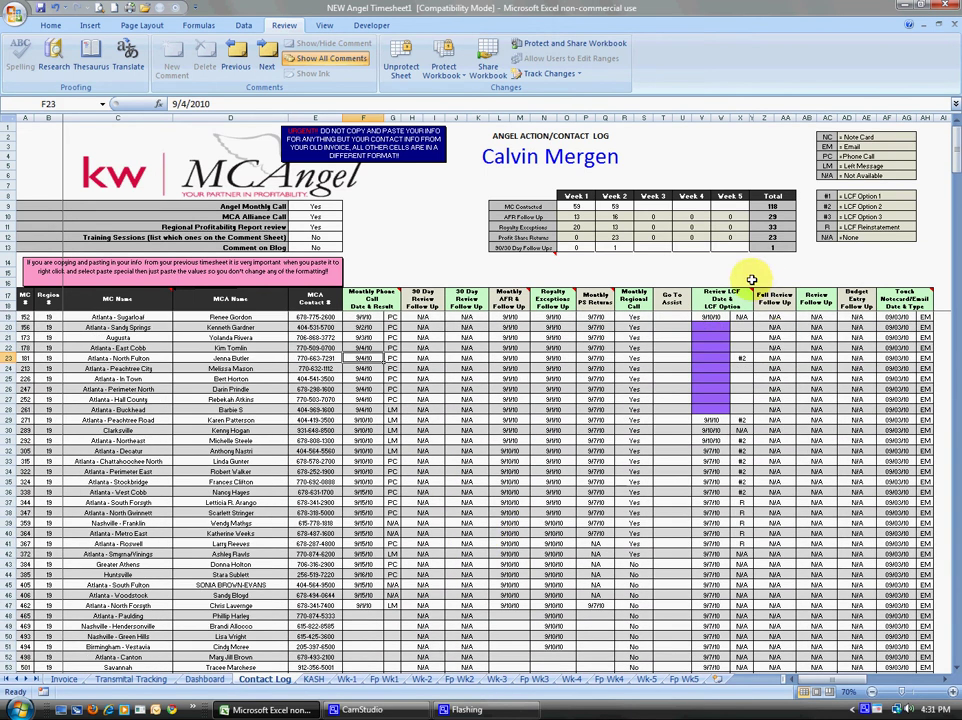
pyautogui.moveTo(710, 327); pyautogui.dragTo(712, 440)
pyautogui.click(596, 471)
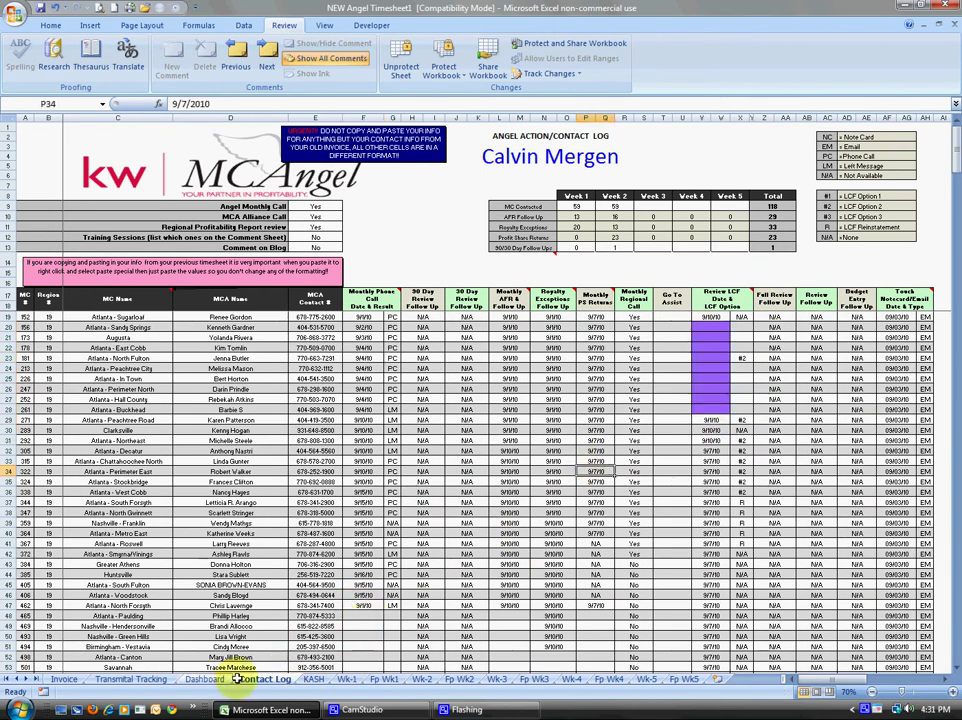
# - Set Friday's date on the Wk-1 sheet to 8/1
pyautogui.click(347, 679)
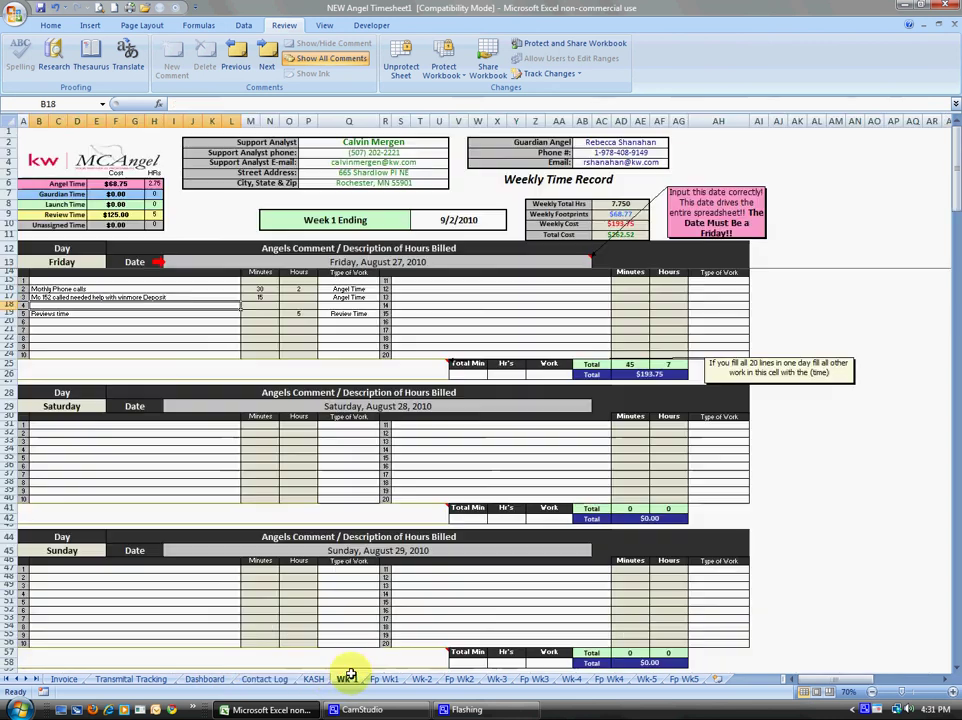
pyautogui.click(362, 262)
pyautogui.write('8/1')
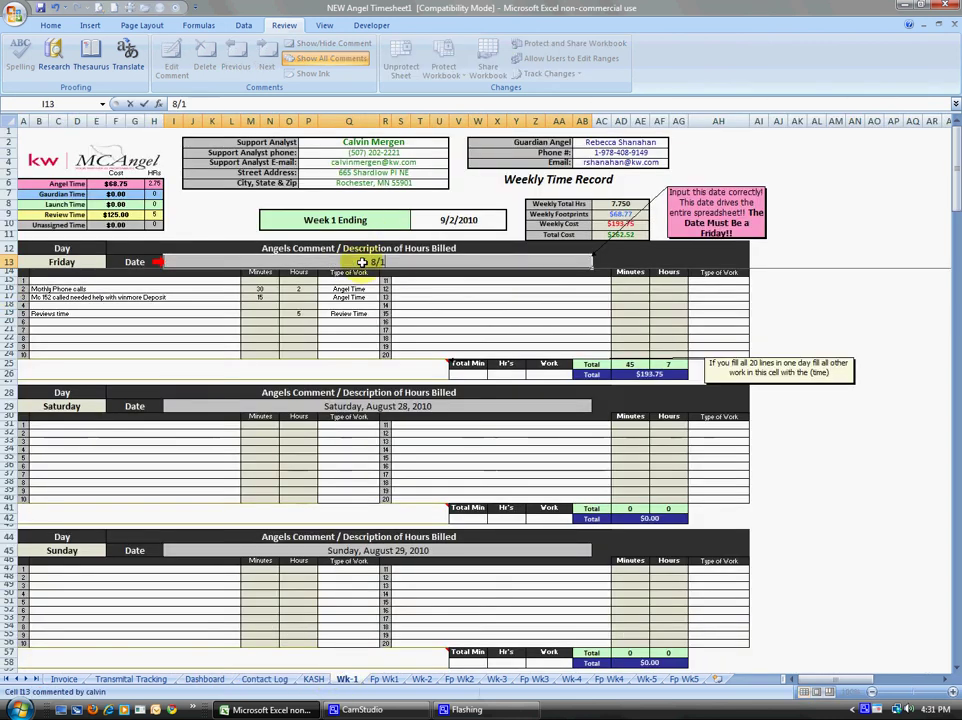
pyautogui.press('Return')
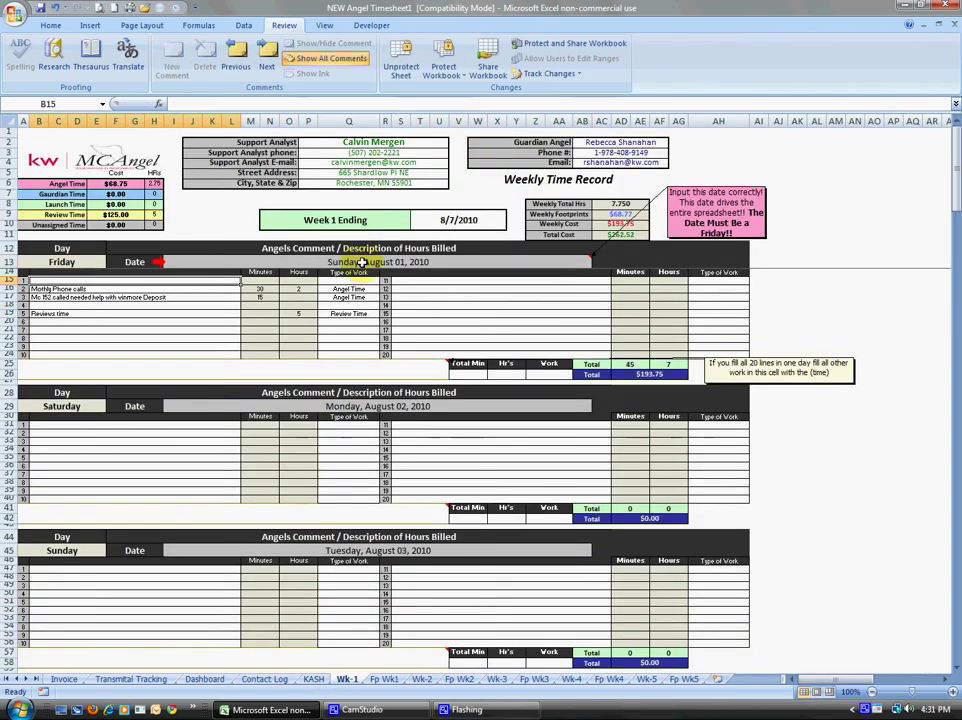
# - Examine the Contact Log's weekly summary and the purple cells in the monthly phone call and follow-up columns
pyautogui.click(262, 679)
pyautogui.scroll(-8, 435, 565)
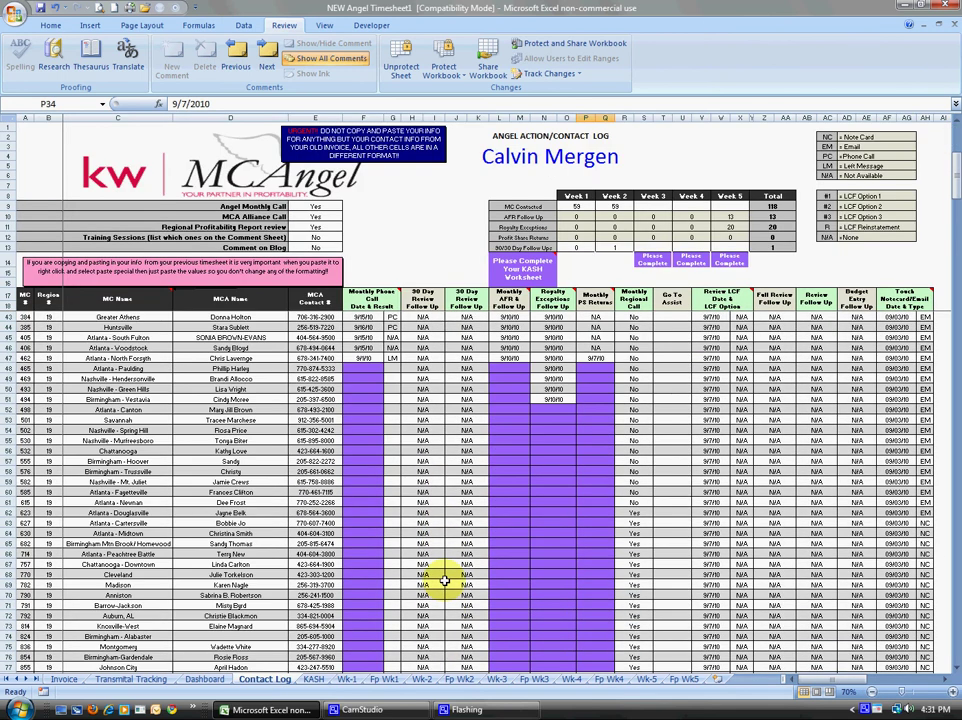
pyautogui.scroll(2, 441, 578)
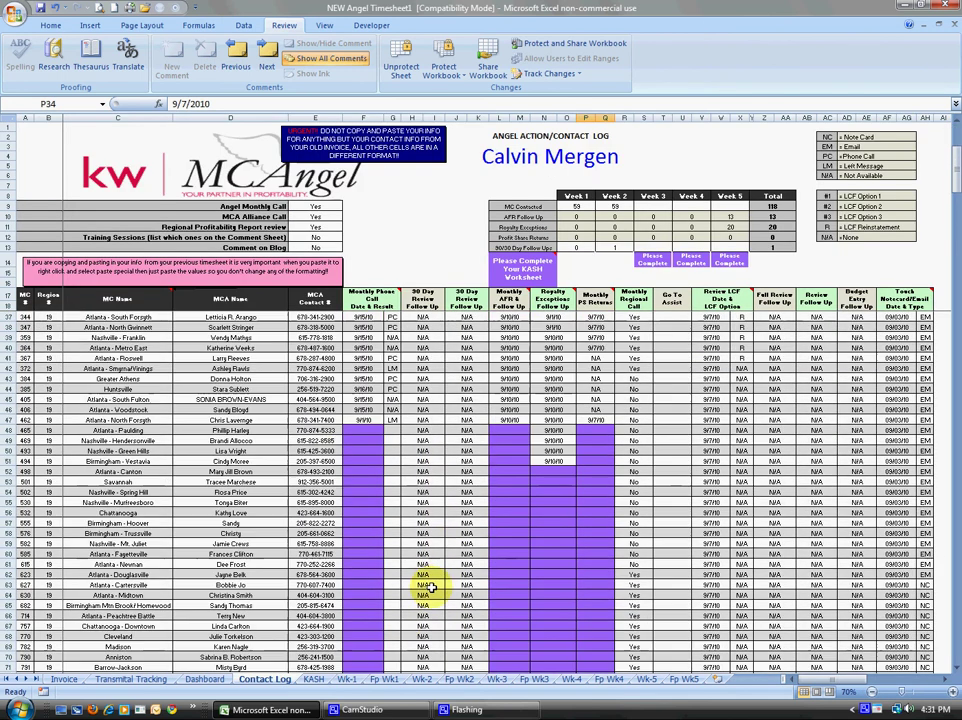
pyautogui.click(360, 432)
pyautogui.click(354, 481)
pyautogui.scroll(-5, 410, 660)
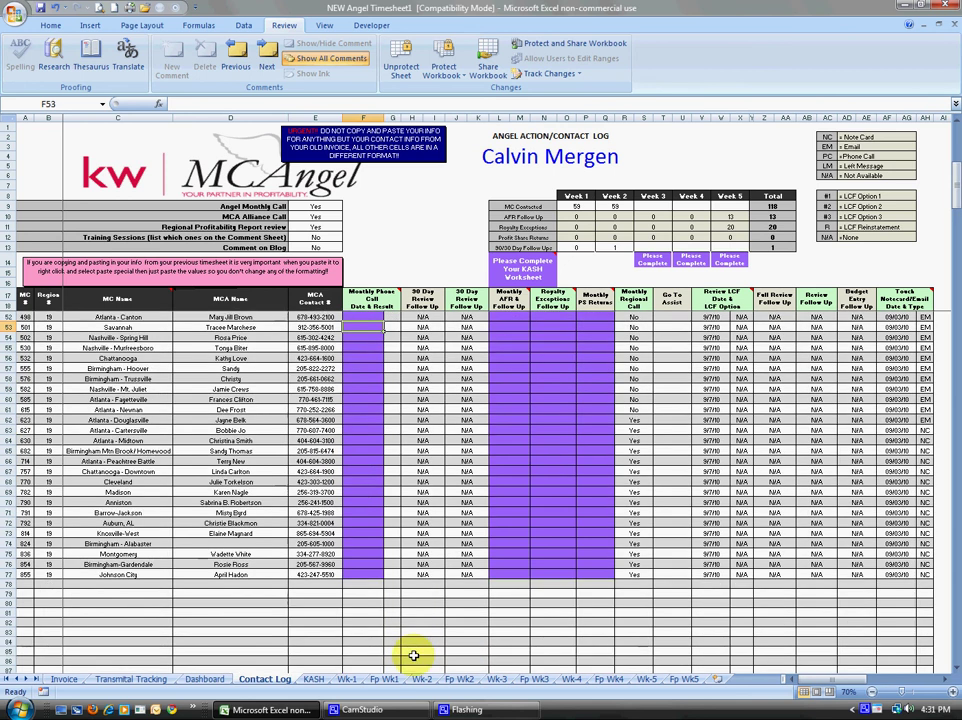
# - Set Friday's date on the Wk-1 sheet to 8/27/2010
pyautogui.scroll(11, 413, 655)
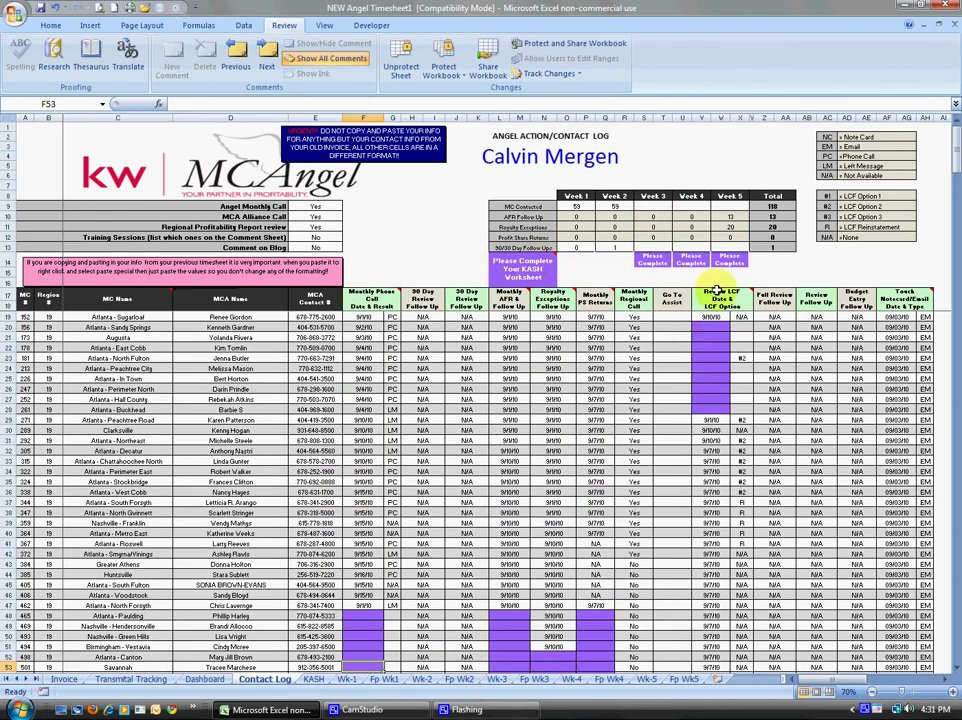
pyautogui.click(345, 679)
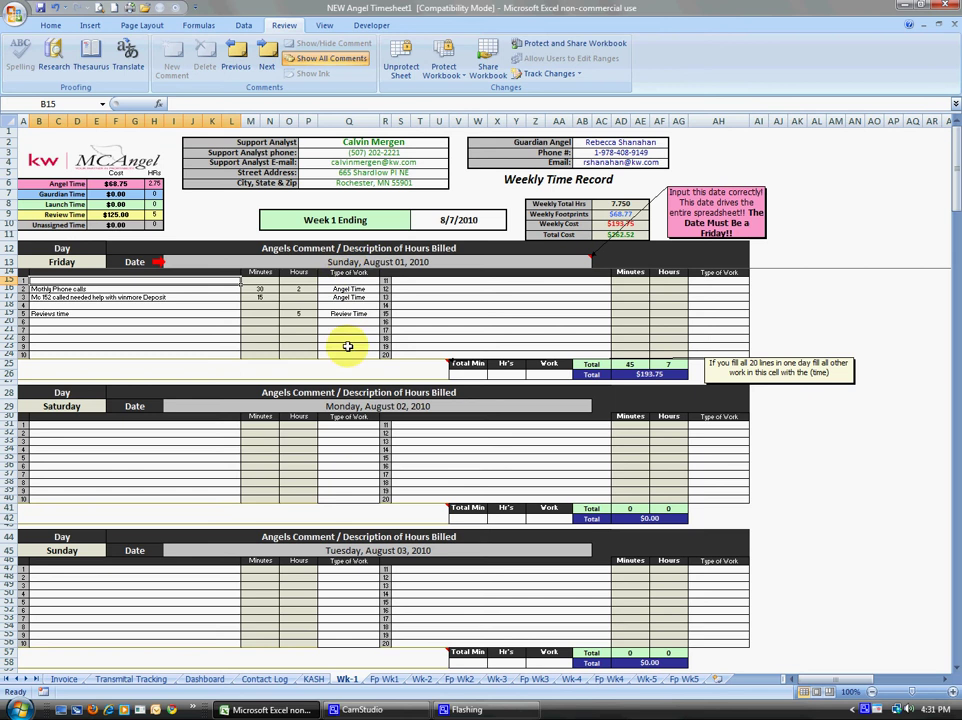
pyautogui.click(373, 259)
pyautogui.write('8/27/2010')
pyautogui.press('Return')
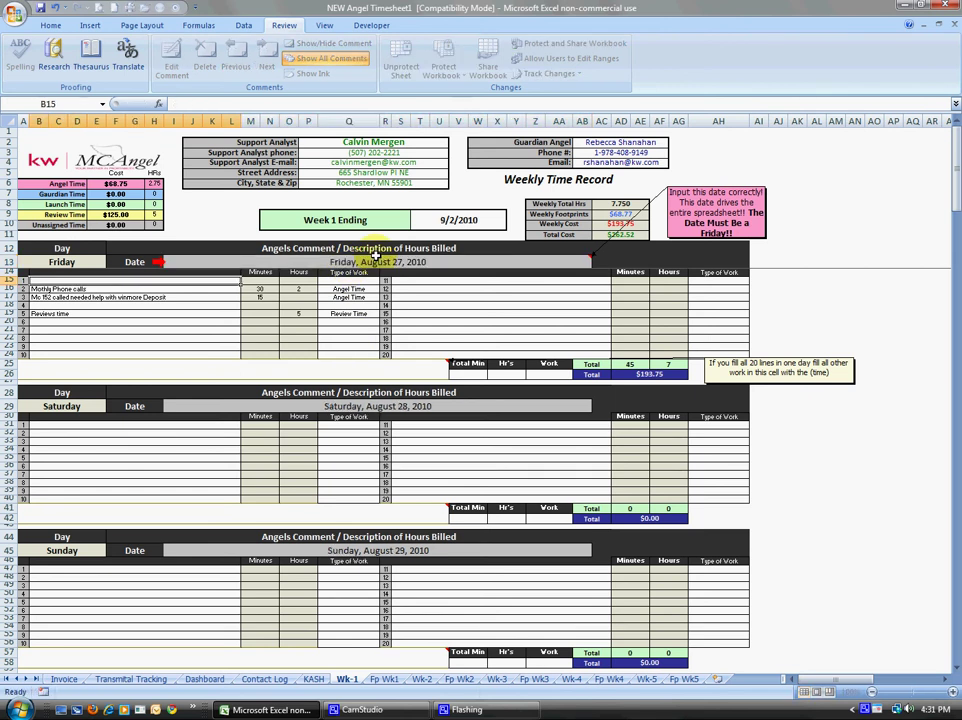
pyautogui.click(427, 316)
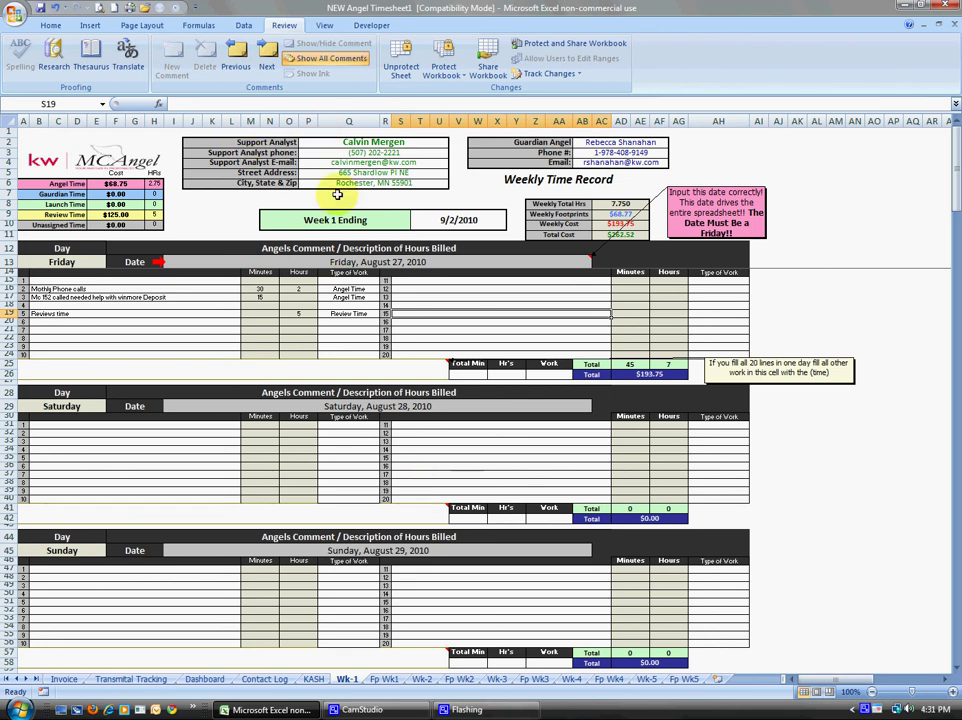
pyautogui.press('Escape')
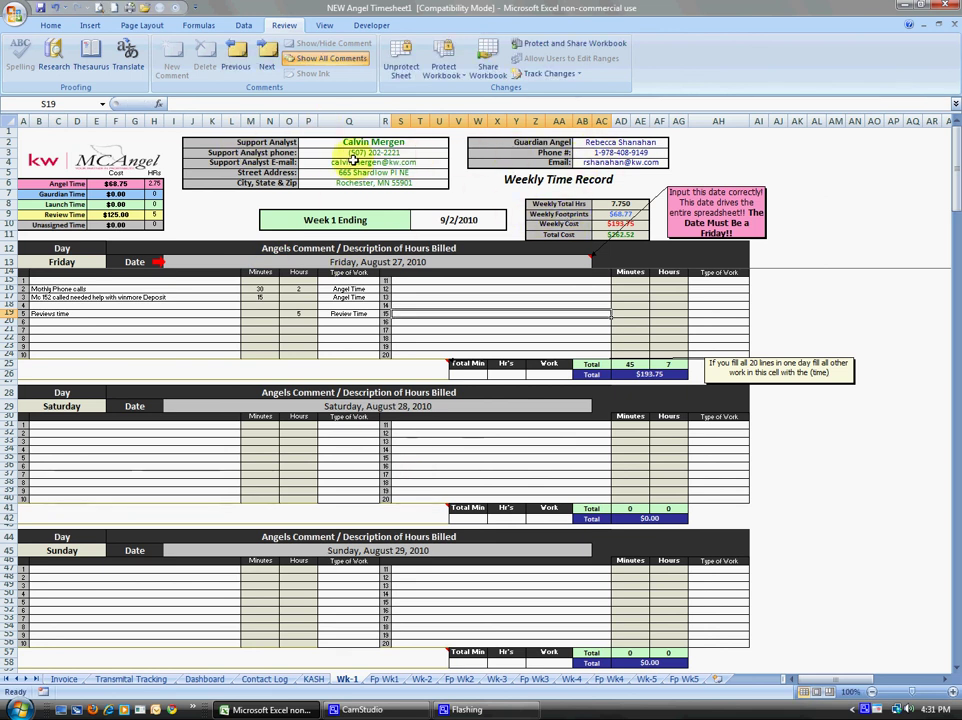
# - Examine Friday's numbered entry lines across the description, minutes, hours and type of work cells
pyautogui.press('Up')
pyautogui.press('Up')
pyautogui.press('Up')
pyautogui.press('Up')
pyautogui.click(193, 288)
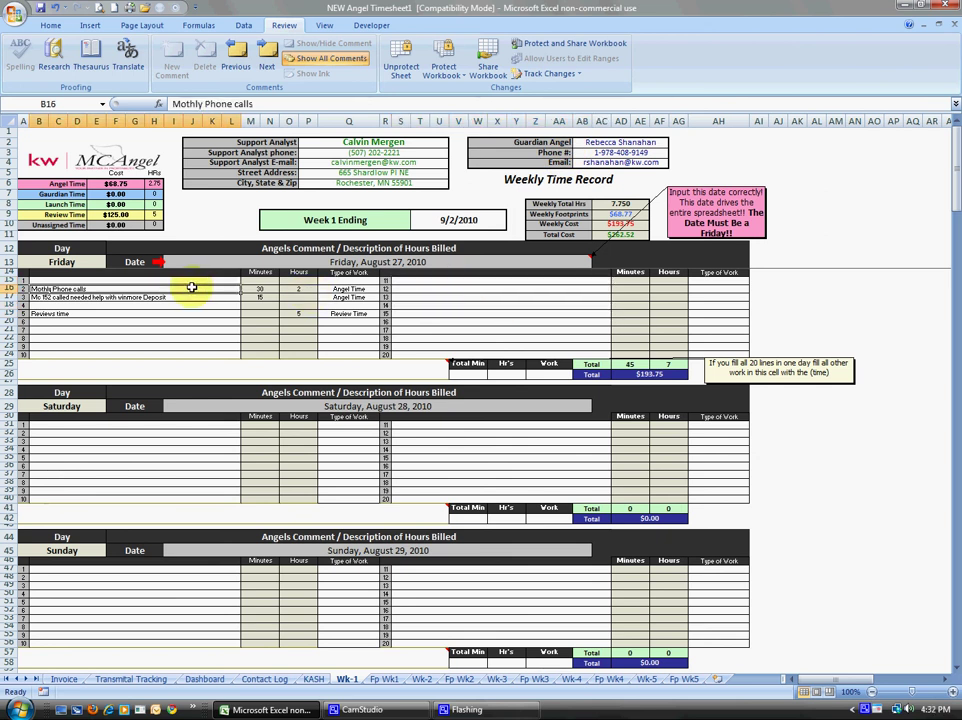
pyautogui.click(212, 278)
pyautogui.press('Tab')
pyautogui.press('Tab')
pyautogui.press('Tab')
pyautogui.press('Tab')
pyautogui.press('Tab')
pyautogui.press('Tab')
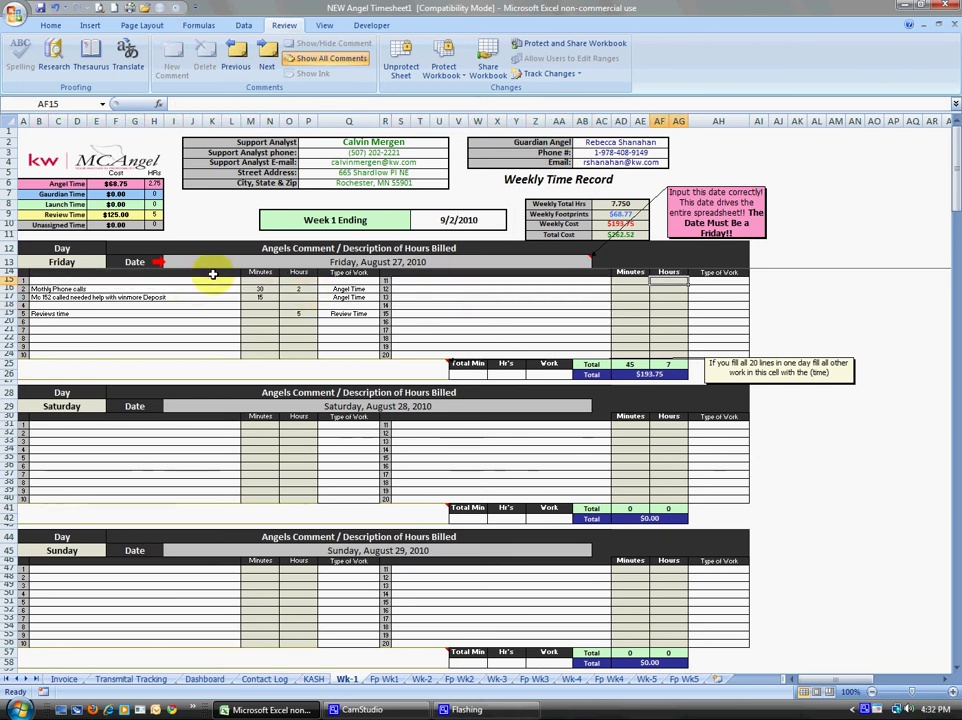
pyautogui.press('Tab')
pyautogui.press('Down')
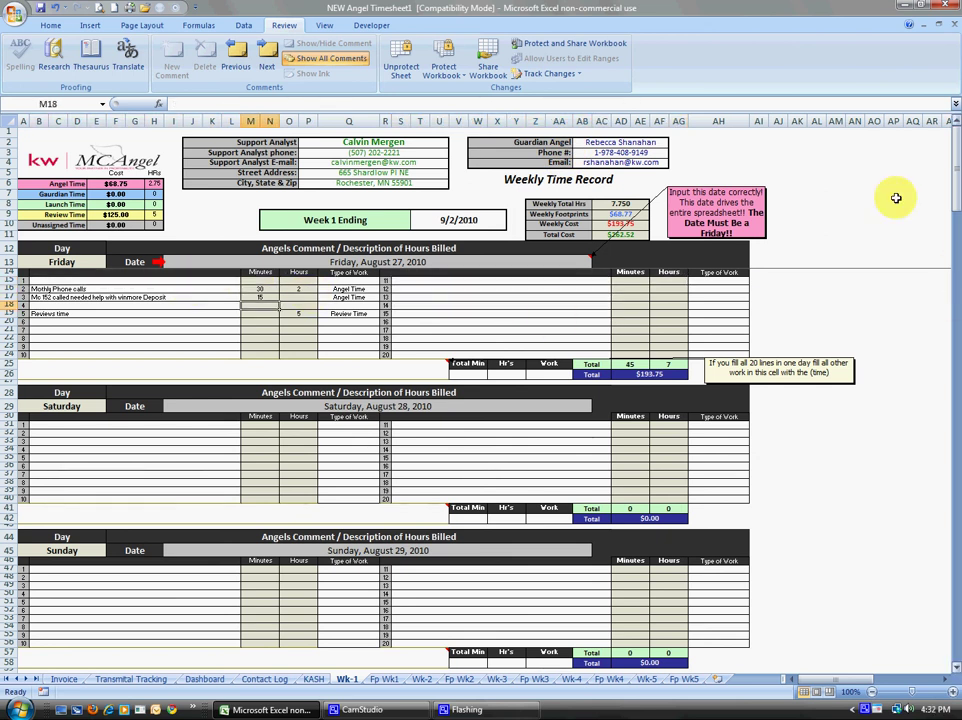
# - Examine the overflow note cell beneath Friday's entry lines and its Total Min, Hr's and Work cells
pyautogui.click(440, 366)
pyautogui.click(464, 365)
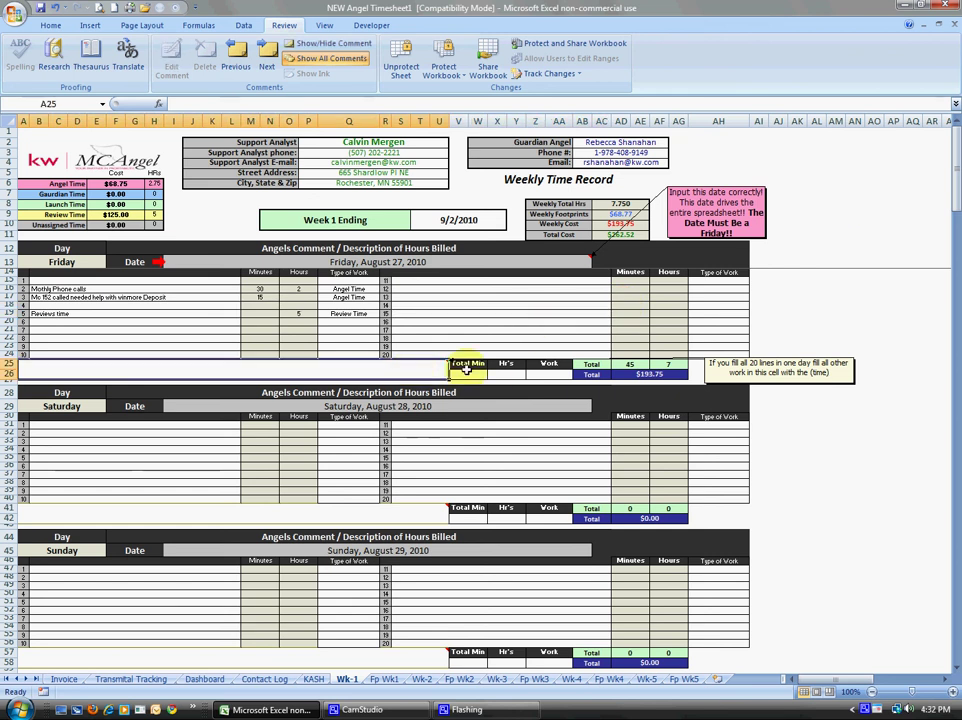
pyautogui.click(505, 365)
pyautogui.click(440, 333)
pyautogui.click(172, 289)
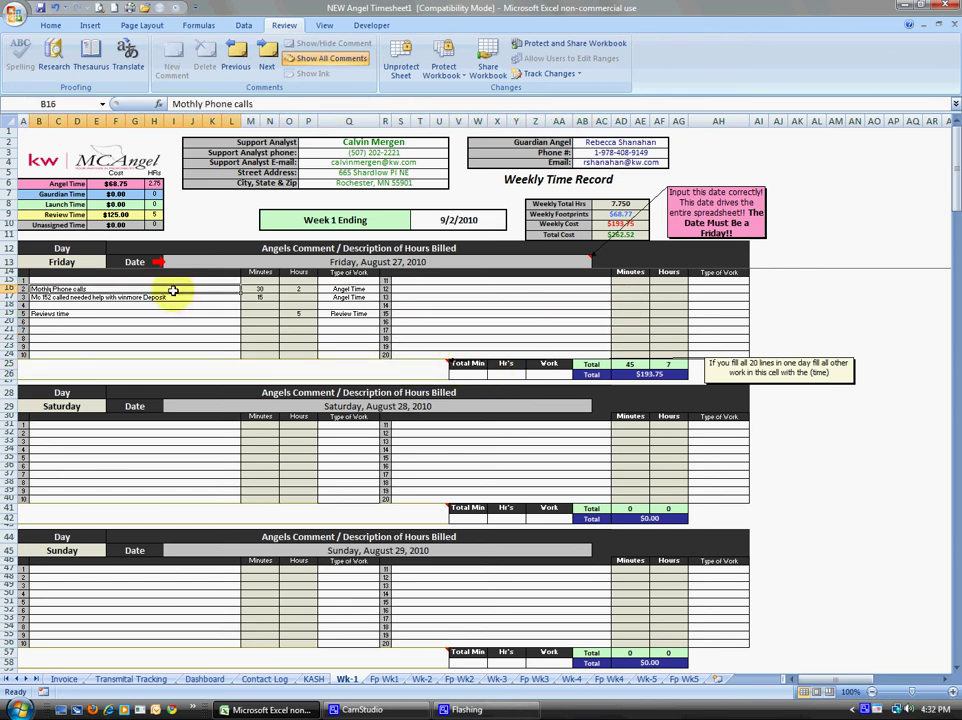
pyautogui.click(406, 280)
pyautogui.click(337, 374)
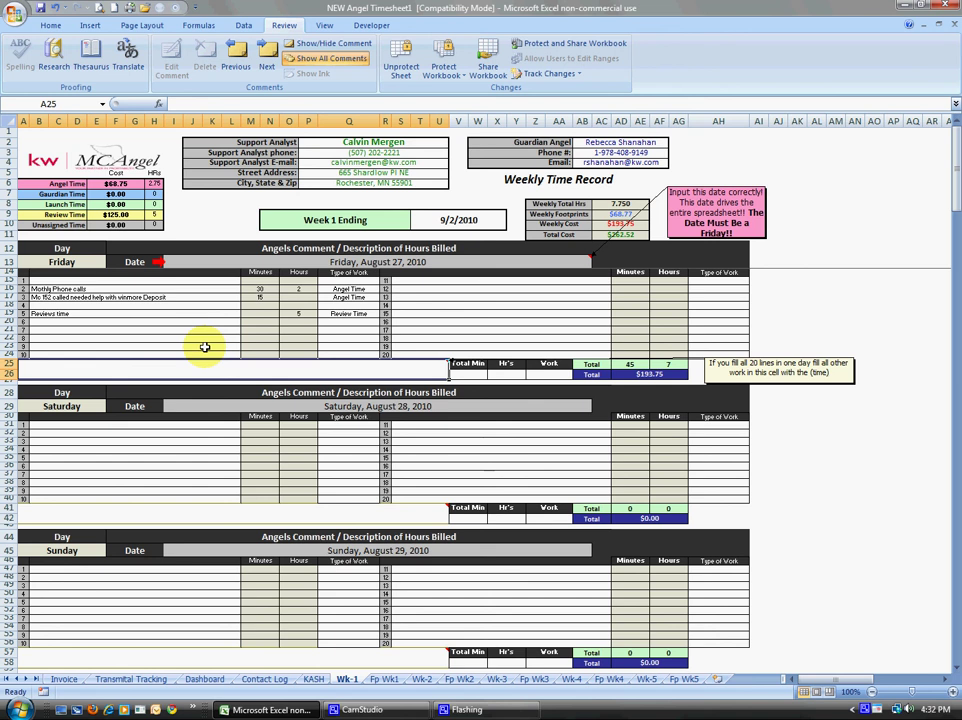
pyautogui.doubleClick(249, 372)
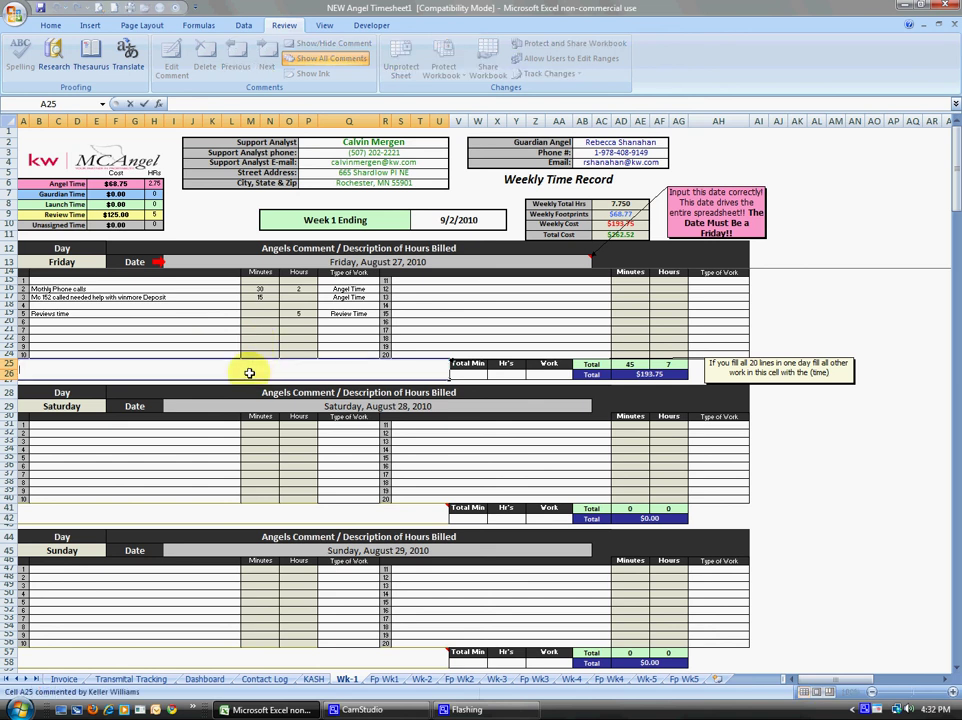
pyautogui.click(189, 339)
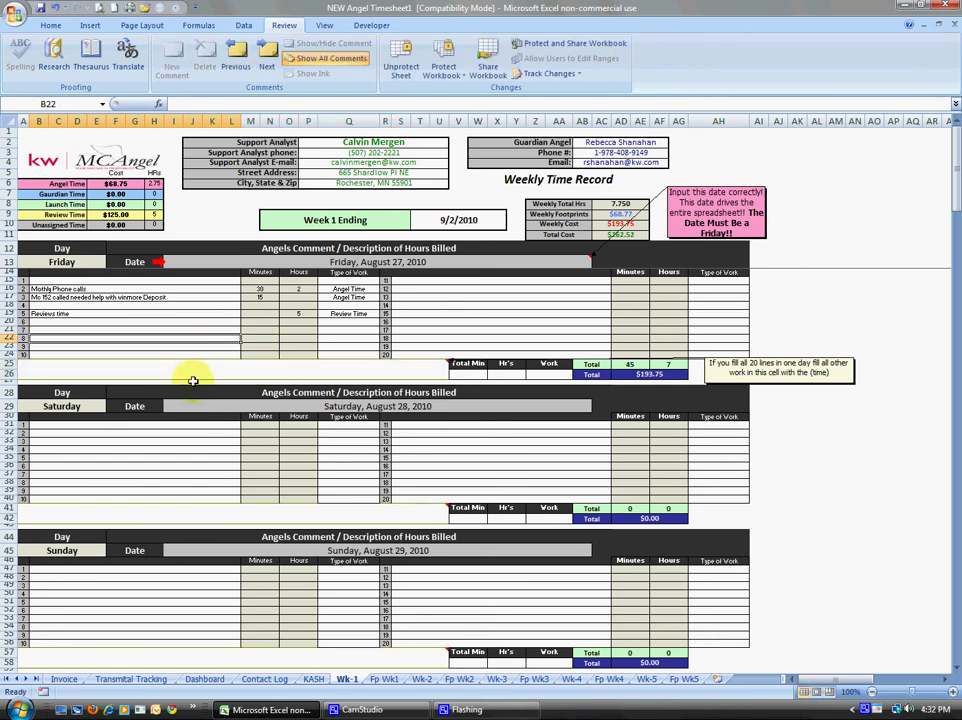
# - Enter "mca 153 called about AR import 20min," in Friday's overflow note cell, with 20 total minutes
pyautogui.click(191, 369)
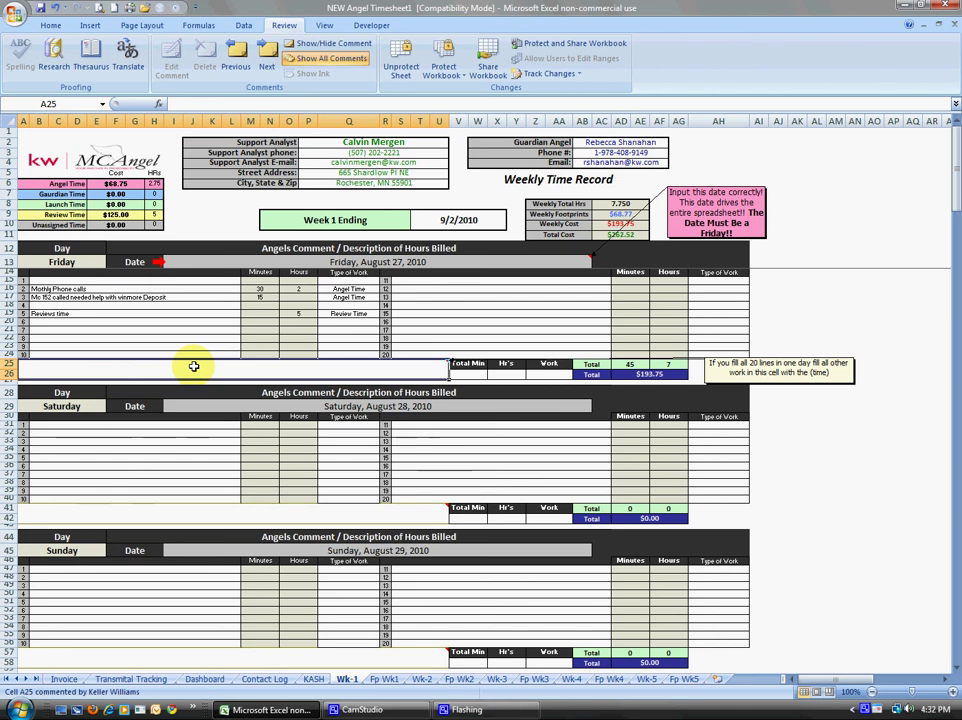
pyautogui.write('tim')
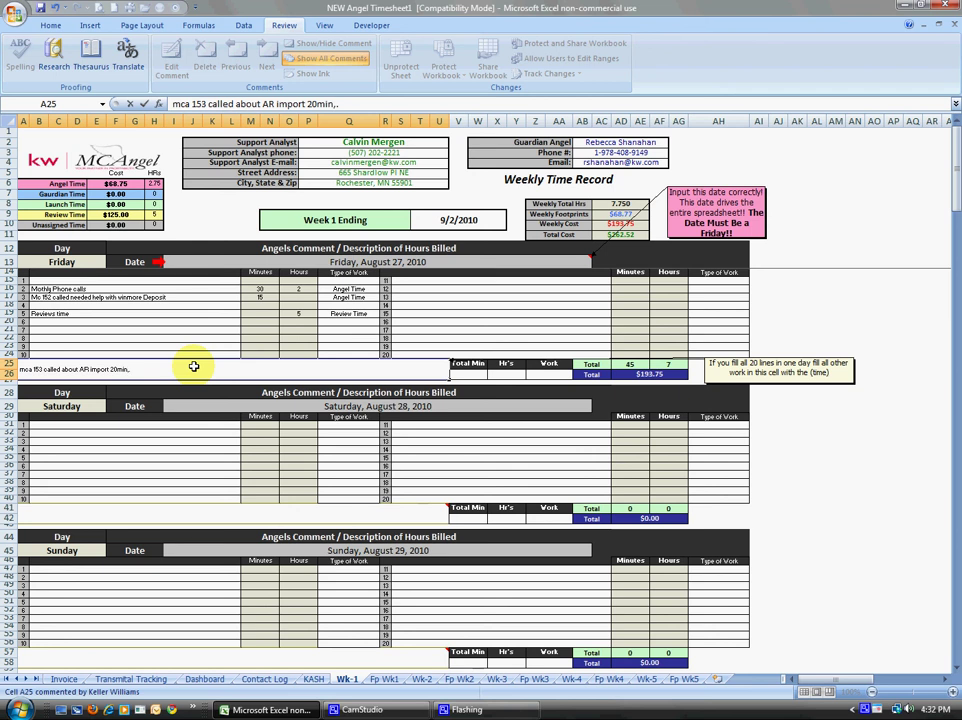
pyautogui.press('Tab')
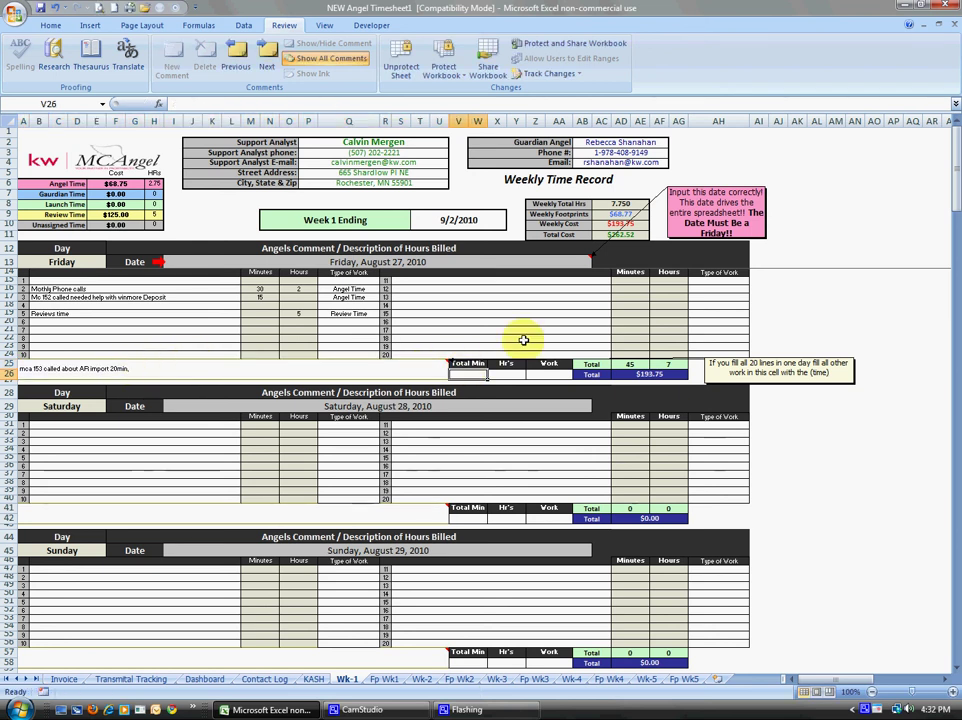
pyautogui.write('20')
# - Assign Angel Time as the work type of Friday's overflow entry, and clear that work type again
pyautogui.click(560, 374)
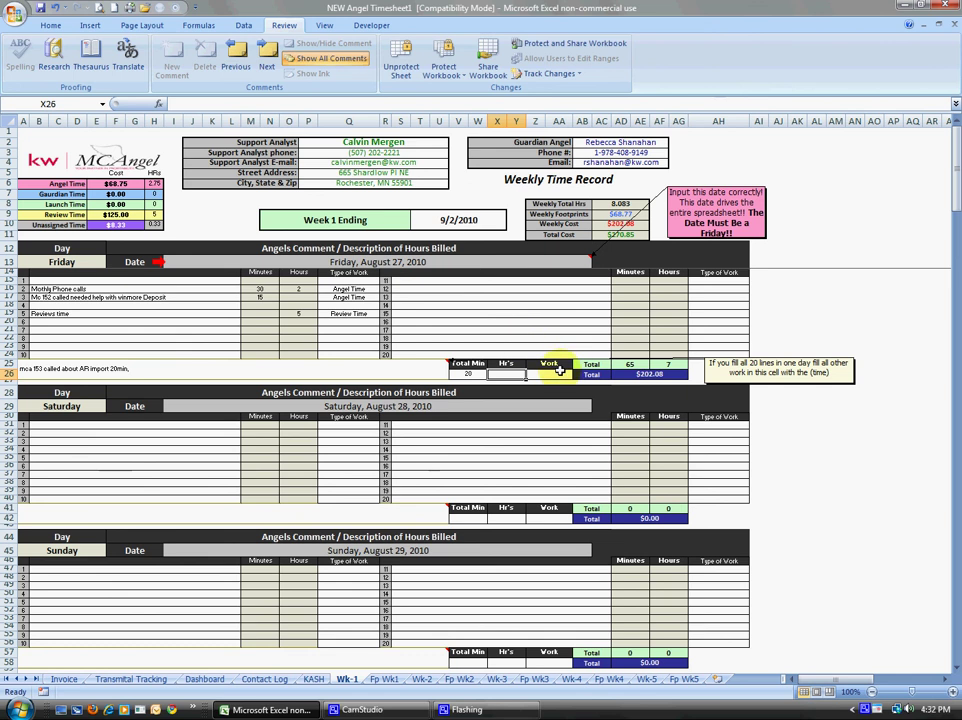
pyautogui.click(578, 374)
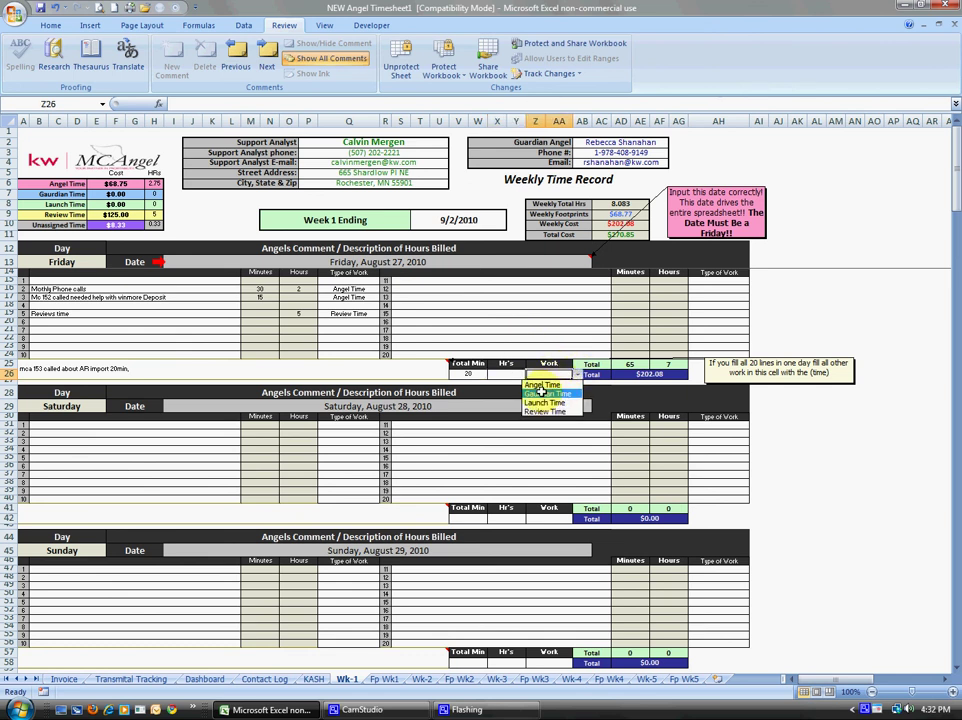
pyautogui.click(485, 381)
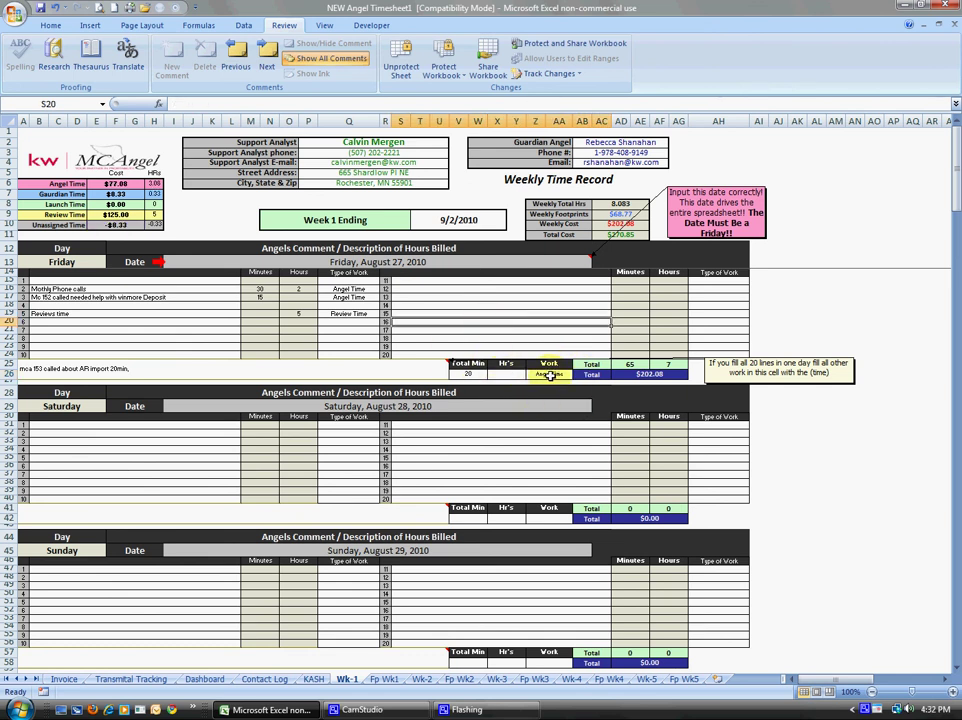
pyautogui.press('Delete')
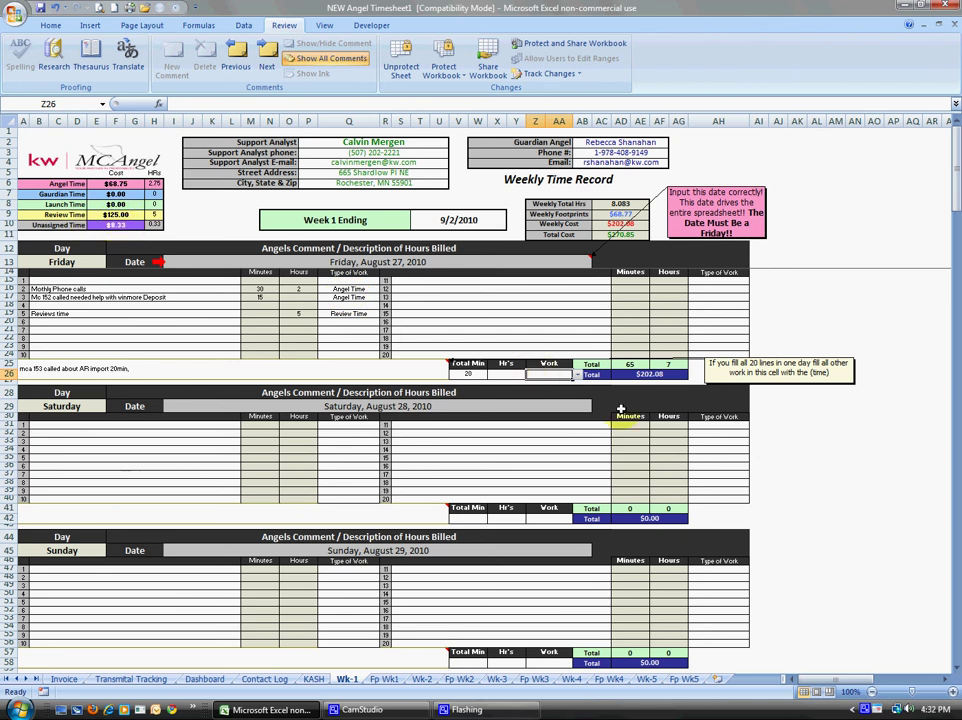
# - Set the overflow entry's work type to Angel Time again and check the time category costs in the summary
pyautogui.click(577, 374)
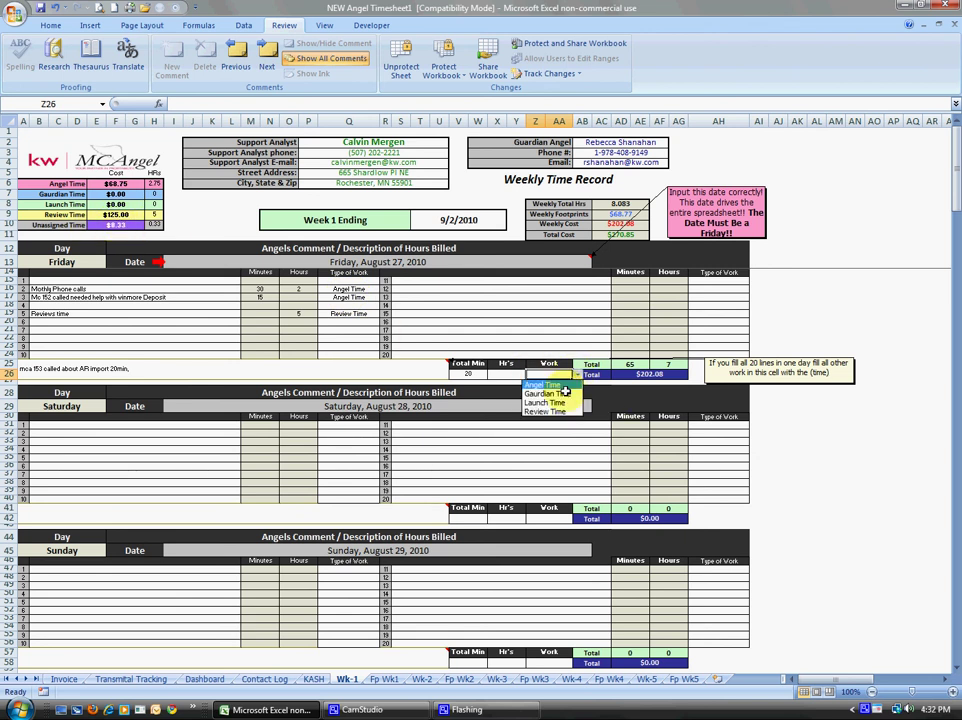
pyautogui.click(548, 385)
pyautogui.click(526, 331)
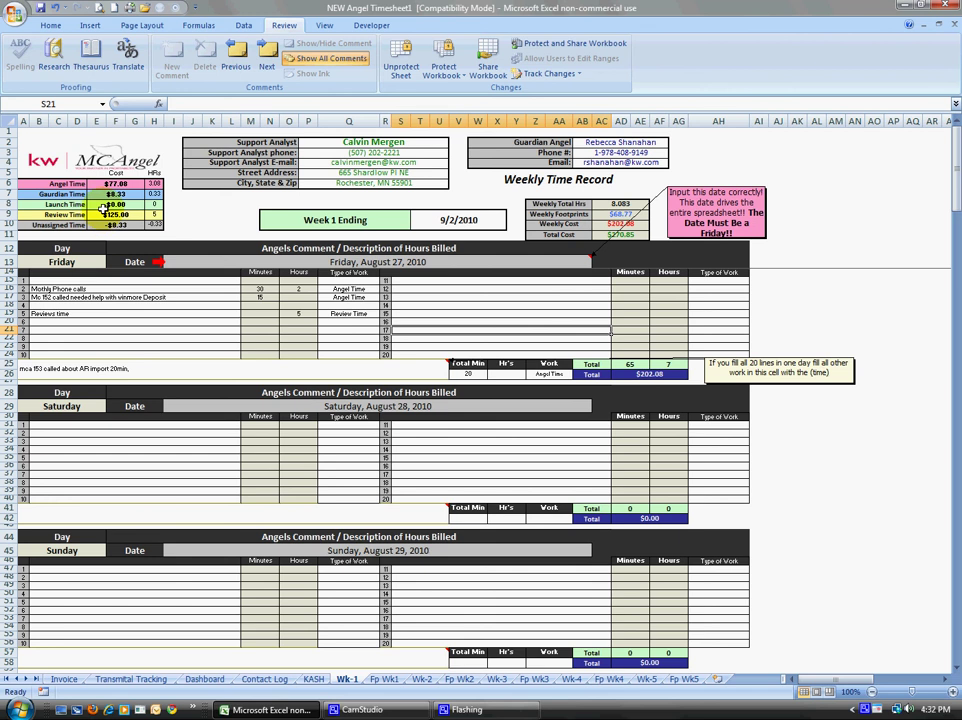
pyautogui.click(548, 374)
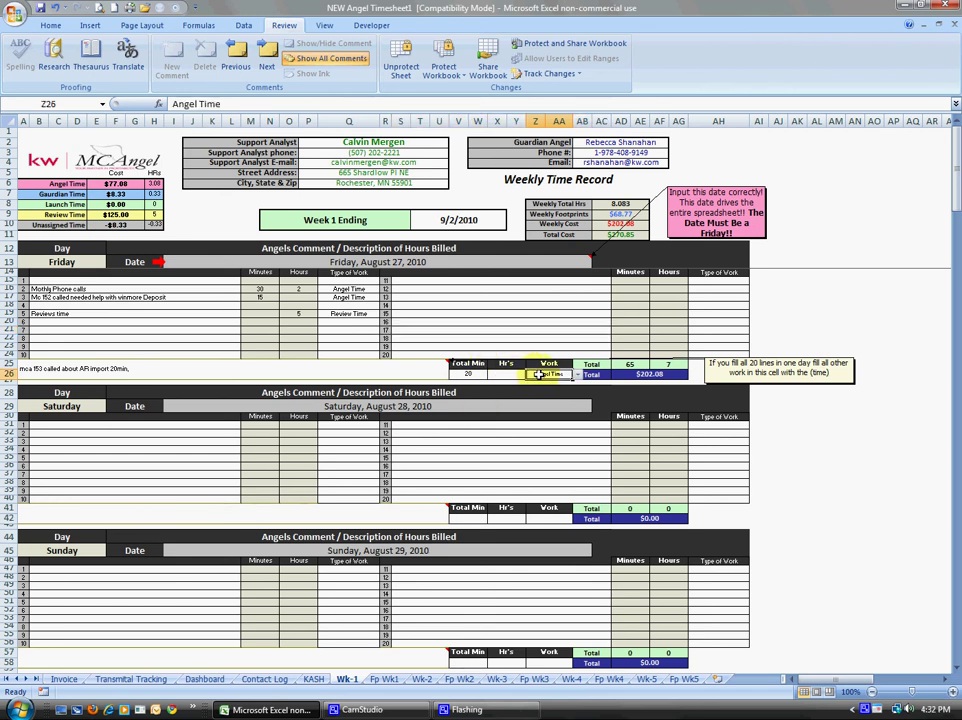
pyautogui.click(237, 365)
pyautogui.click(533, 327)
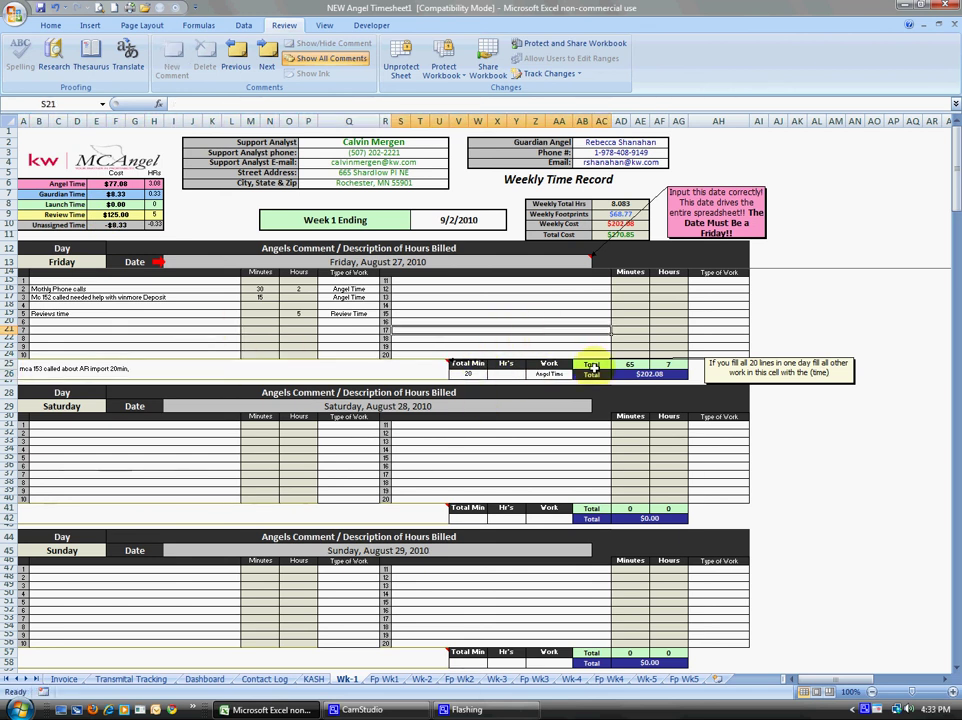
# - Clear the work type and the note text from Friday's overflow entry
pyautogui.click(562, 374)
pyautogui.click(581, 374)
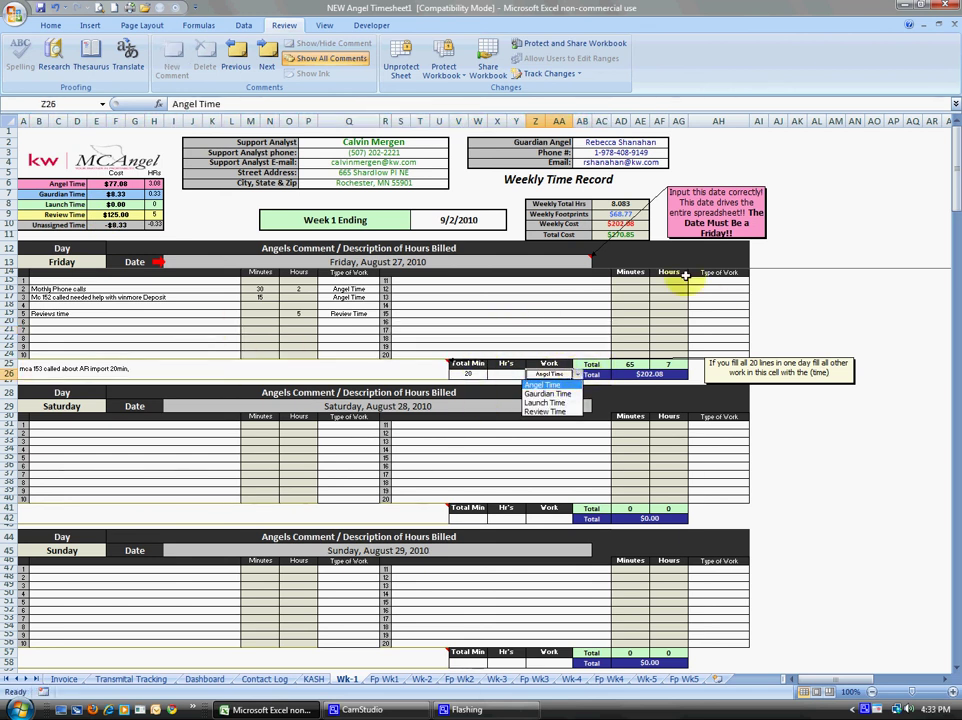
pyautogui.click(548, 374)
pyautogui.press('Delete')
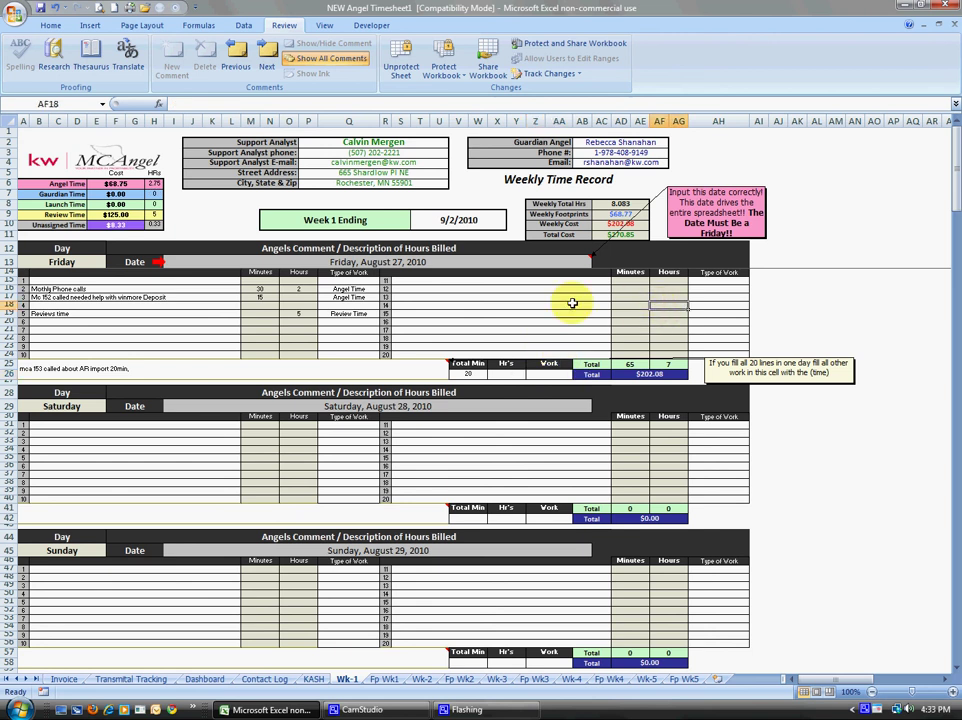
pyautogui.click(193, 363)
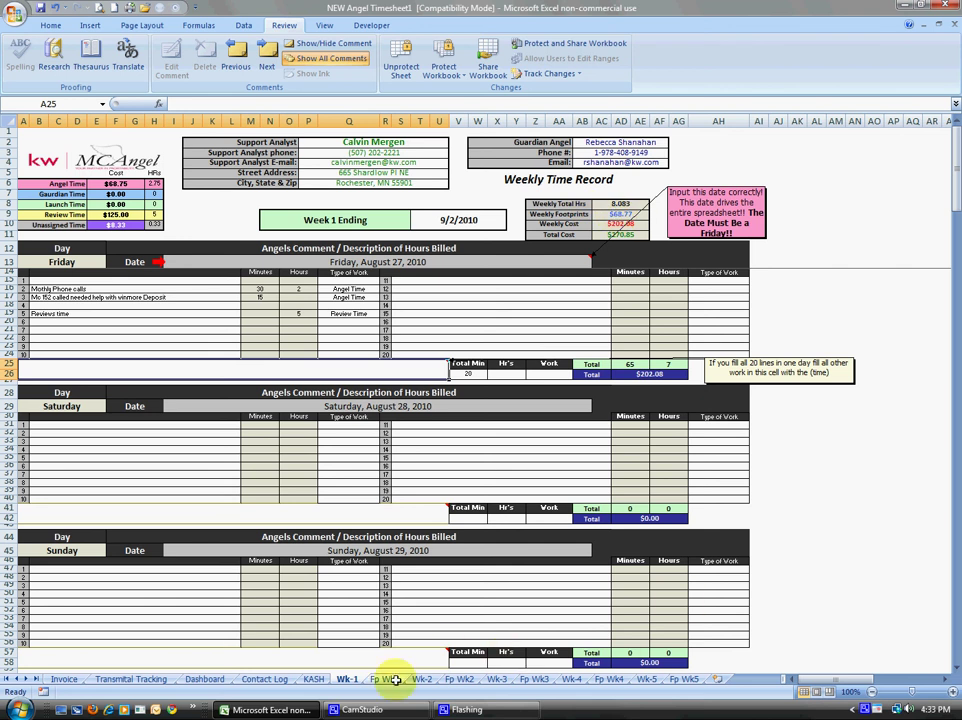
# - Select the rows from the header through row 36 on the Fp Wk1 sheet and examine the issue records
pyautogui.moveTo(393, 654)
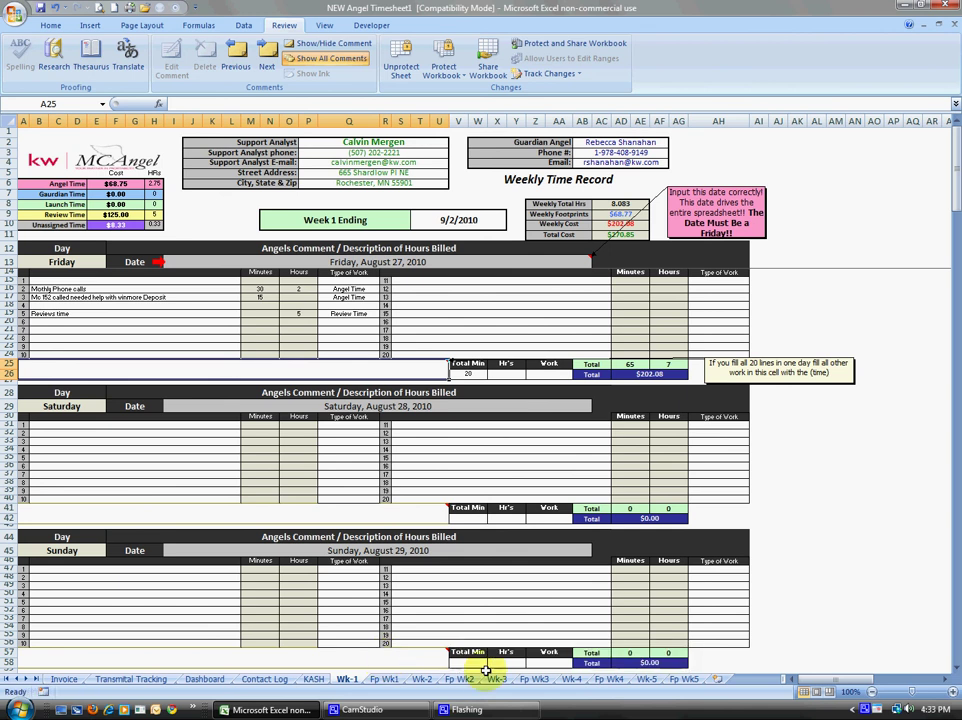
pyautogui.click(403, 679)
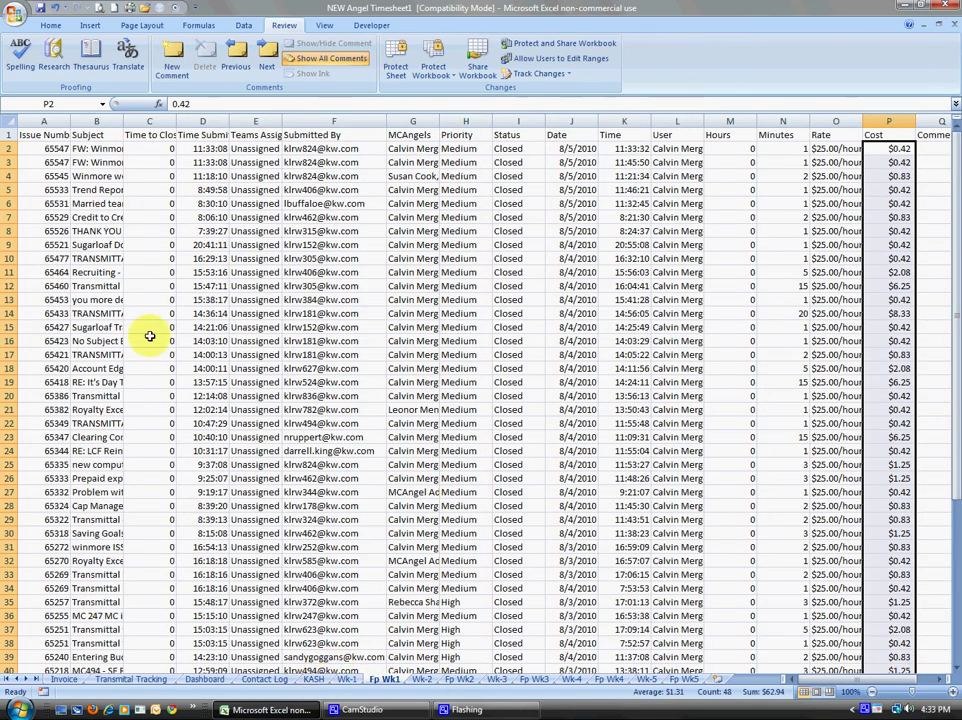
pyautogui.moveTo(7, 134); pyautogui.dragTo(325, 592)
pyautogui.scroll(-9, 666, 517)
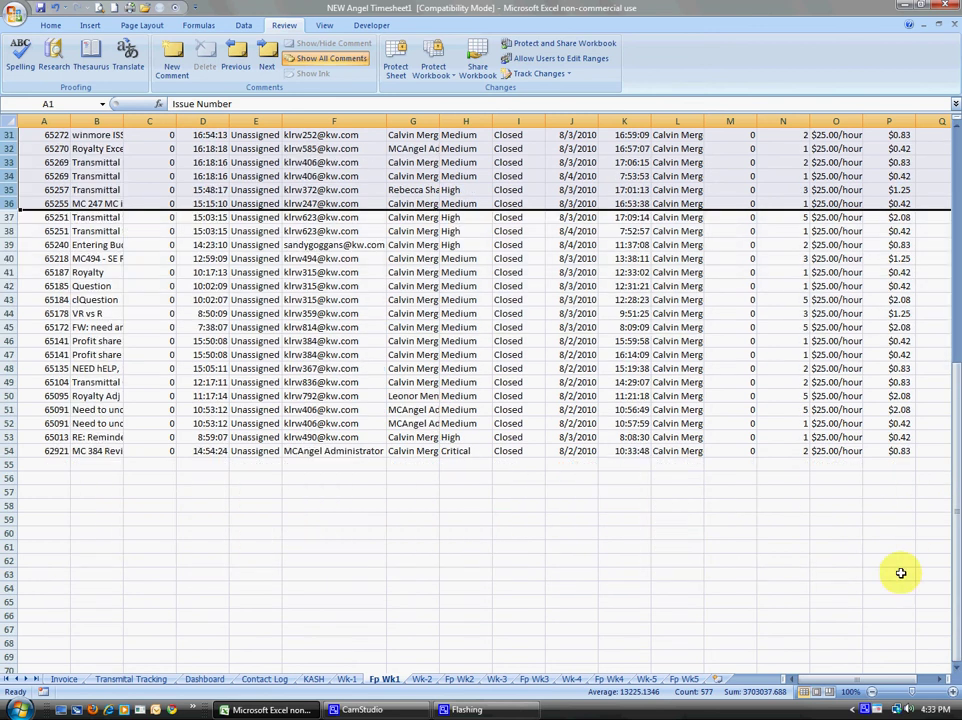
# - Check the Fp Wk1 sheet's Cost column from its header to the blank cells below the last record, and return to the Wk-1 sheet
pyautogui.click(889, 530)
pyautogui.scroll(6, 955, 330)
pyautogui.scroll(4, 955, 330)
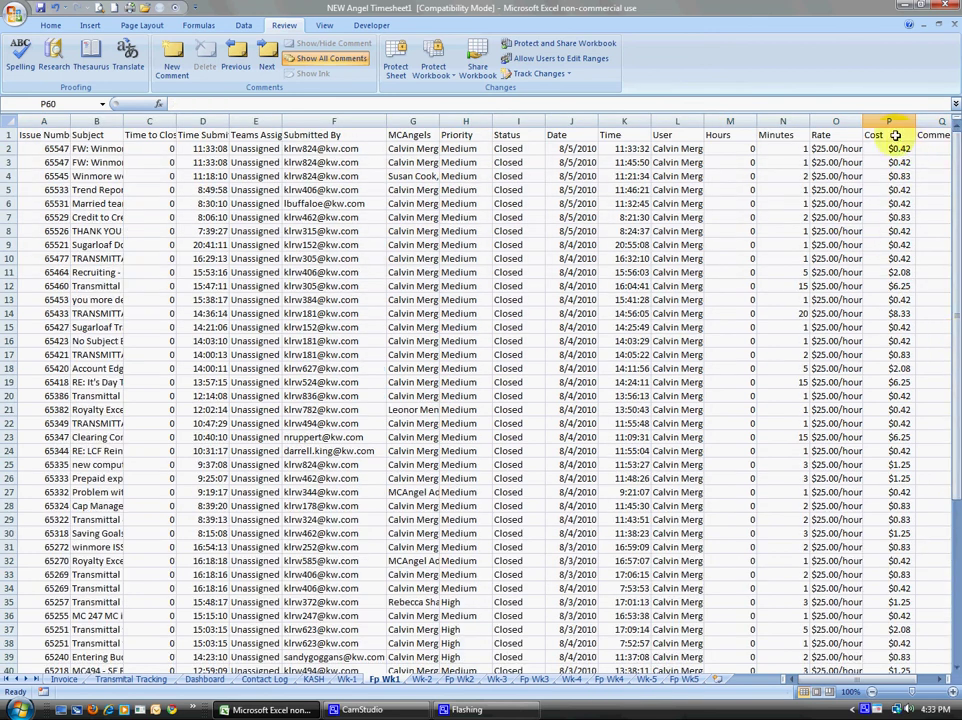
pyautogui.scroll(-9, 885, 560)
pyautogui.click(885, 505)
pyautogui.scroll(9, 890, 510)
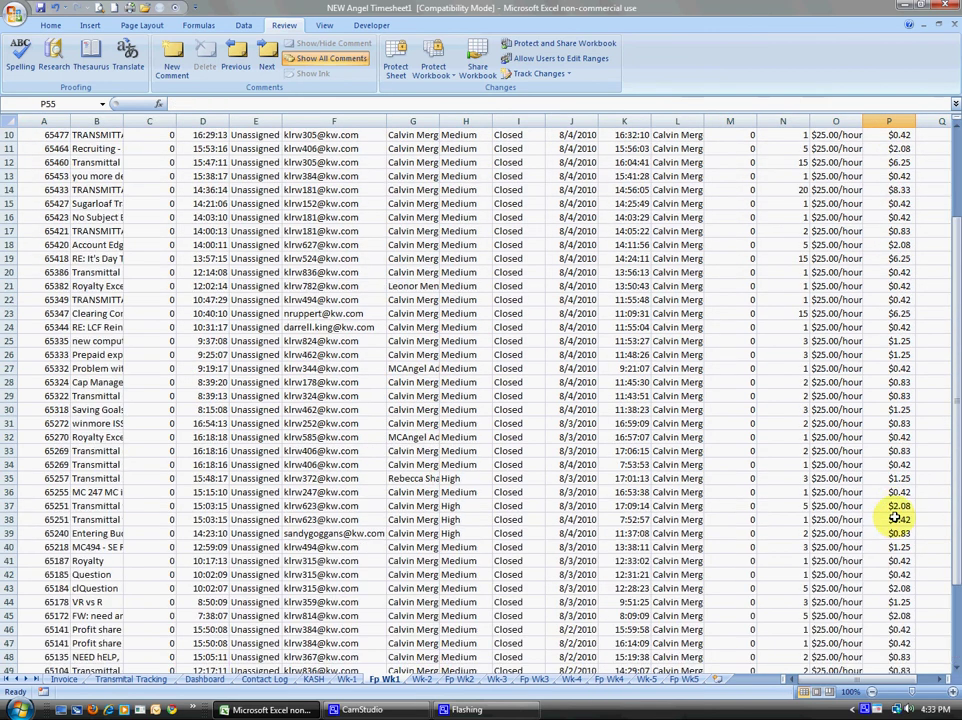
pyautogui.scroll(-7, 893, 517)
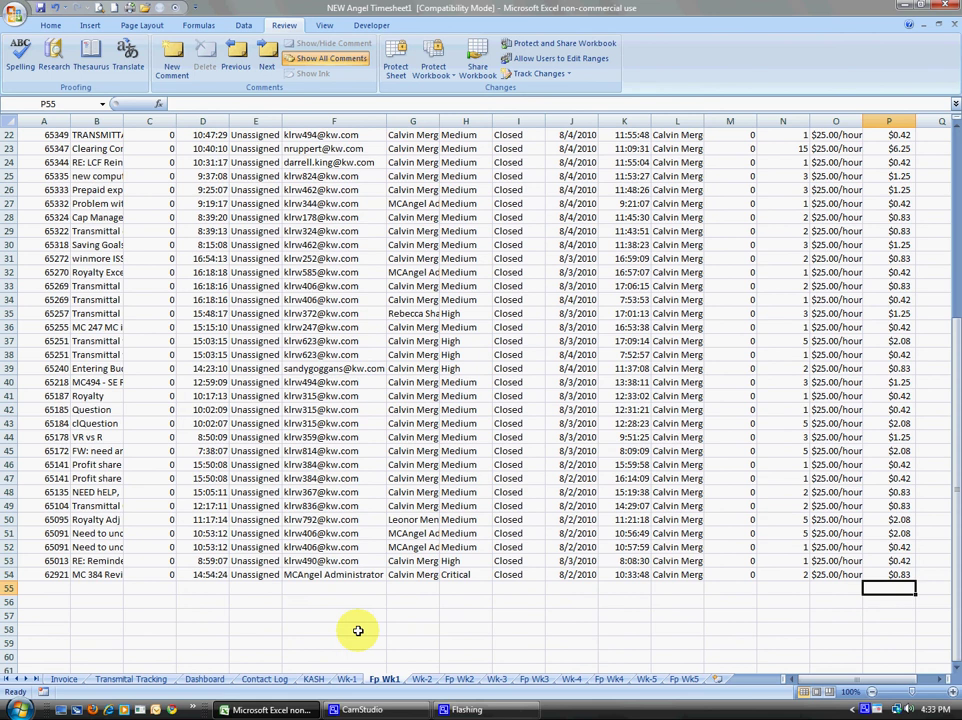
pyautogui.scroll(7, 640, 444)
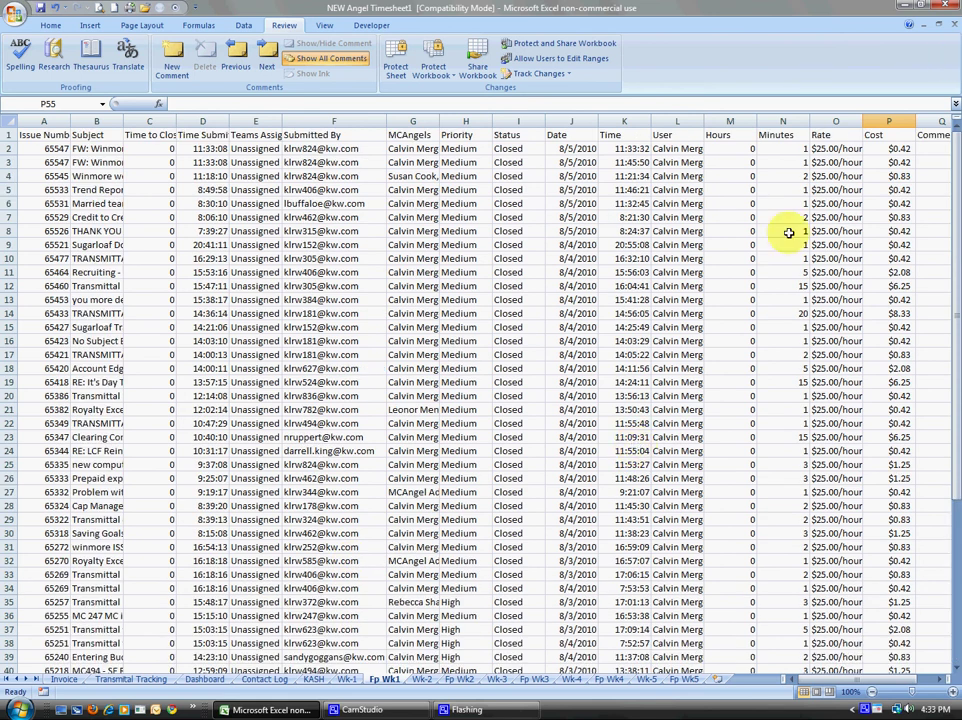
pyautogui.click(346, 680)
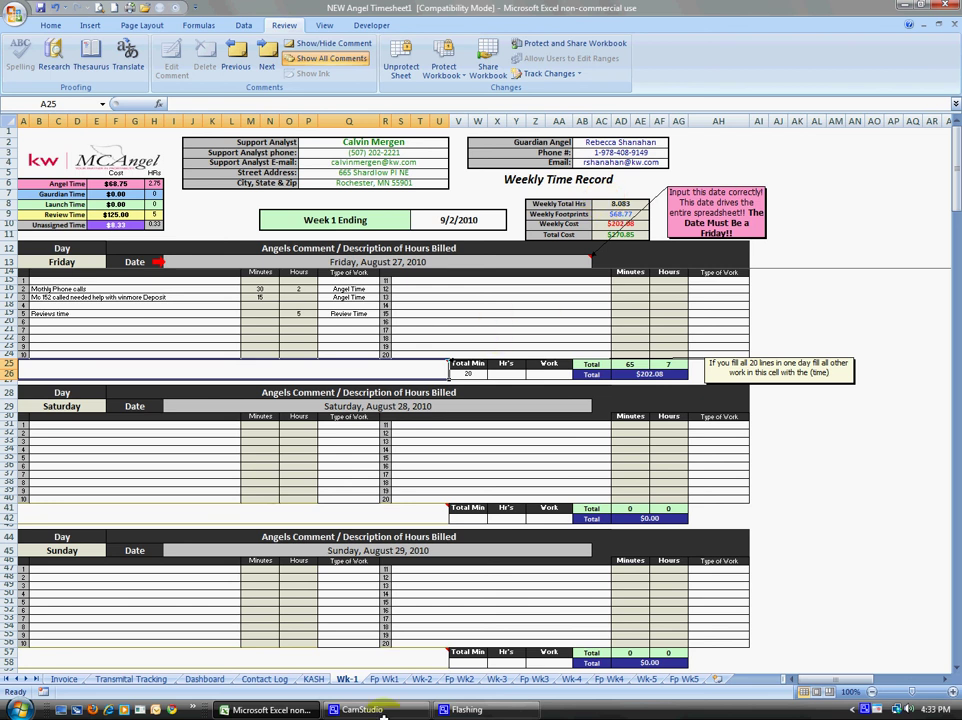
# - On the Fp Wk1 sheet, select the headers from Issue Number to Cost and examine the cost amounts from P2 down
pyautogui.click(385, 679)
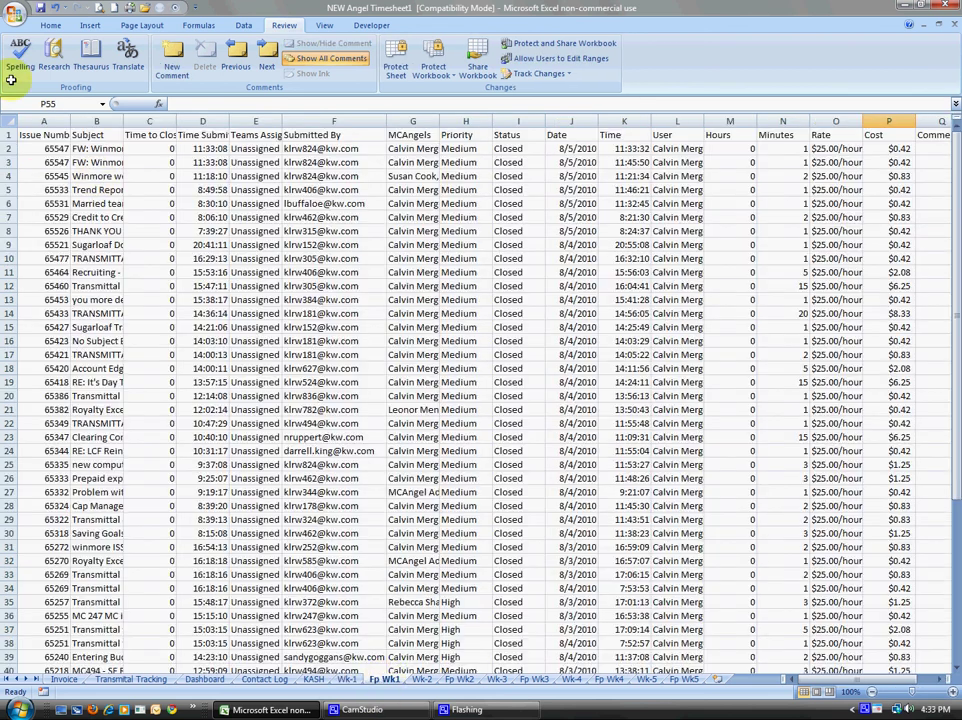
pyautogui.moveTo(13, 134); pyautogui.dragTo(880, 134)
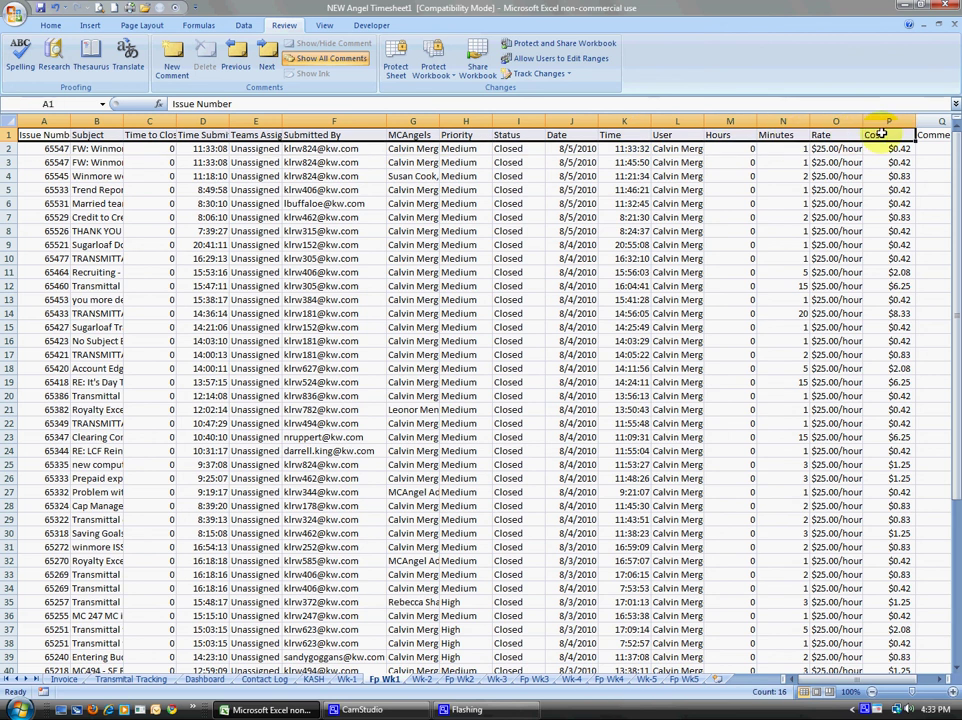
pyautogui.click(880, 134)
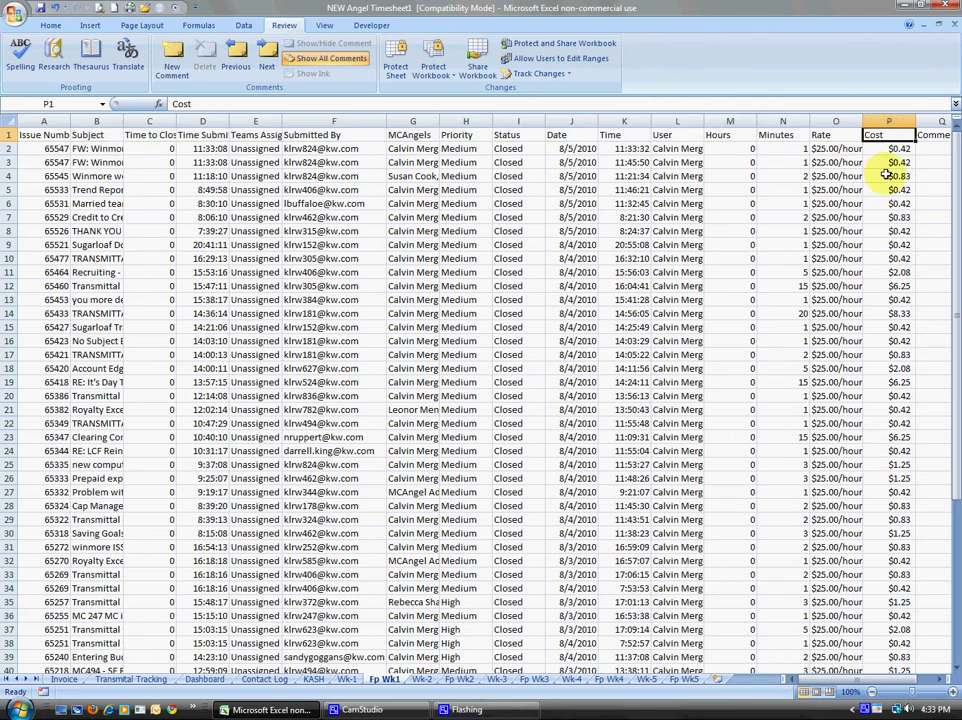
pyautogui.moveTo(878, 148); pyautogui.dragTo(348, 678)
pyautogui.scroll(4, 852, 189)
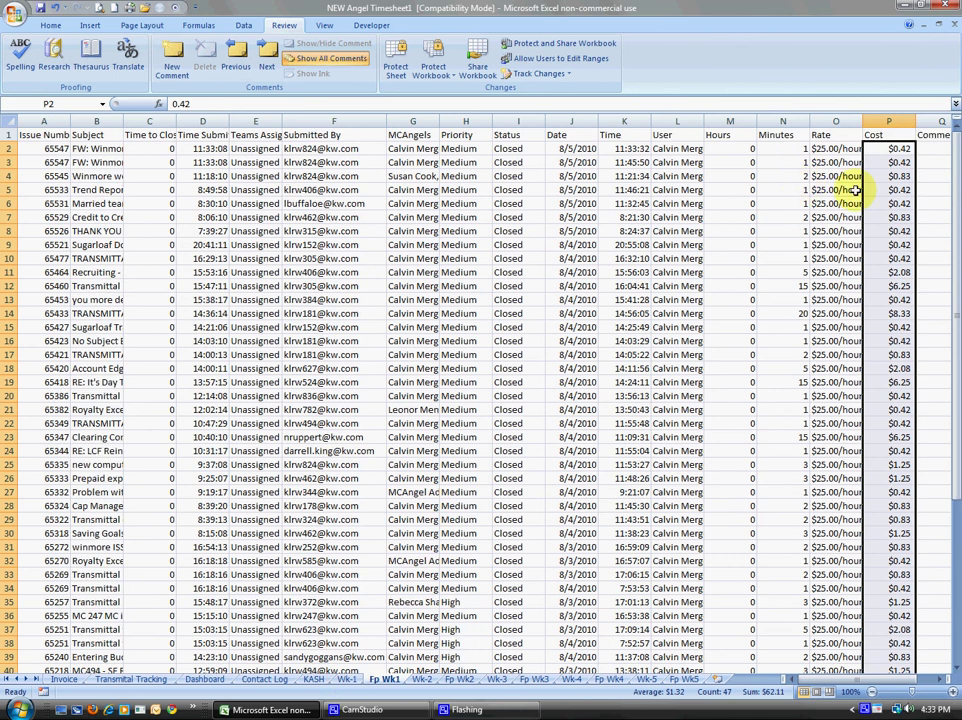
# - Examine the Cost column on the Fp Wk1 sheet from its header through the blank cells from P61 down
pyautogui.click(872, 133)
pyautogui.scroll(-6, 873, 409)
pyautogui.scroll(-7, 873, 409)
pyautogui.moveTo(895, 422); pyautogui.dragTo(895, 690)
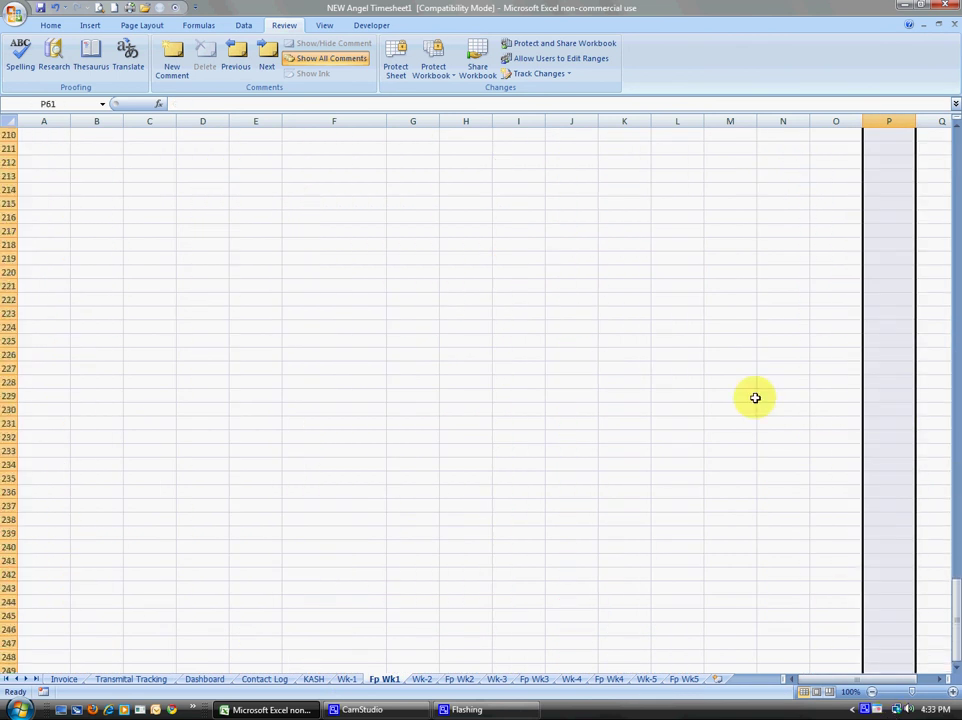
pyautogui.click(957, 140)
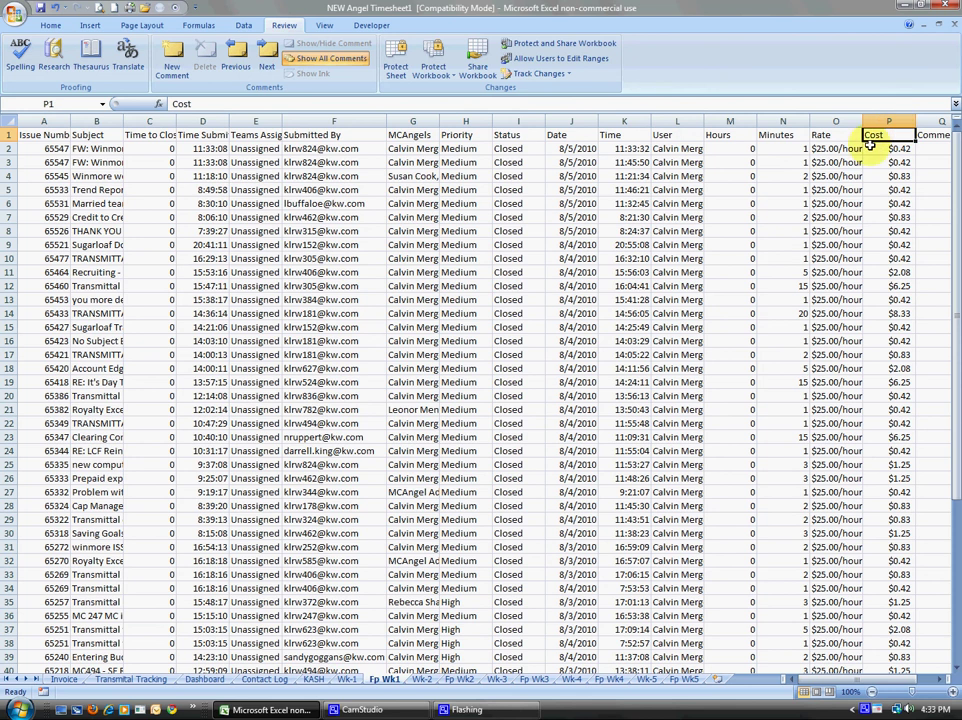
# - Return to the Wk-1 sheet and check the Weekly Footprints amount and Friday's Reviews time entry
pyautogui.click(345, 679)
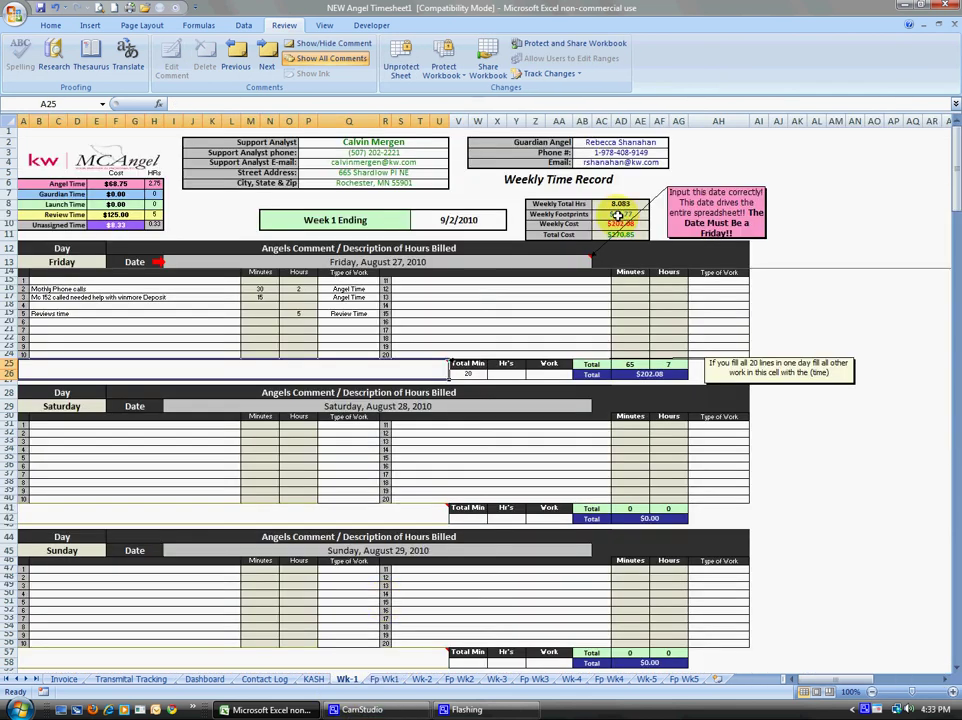
pyautogui.click(452, 312)
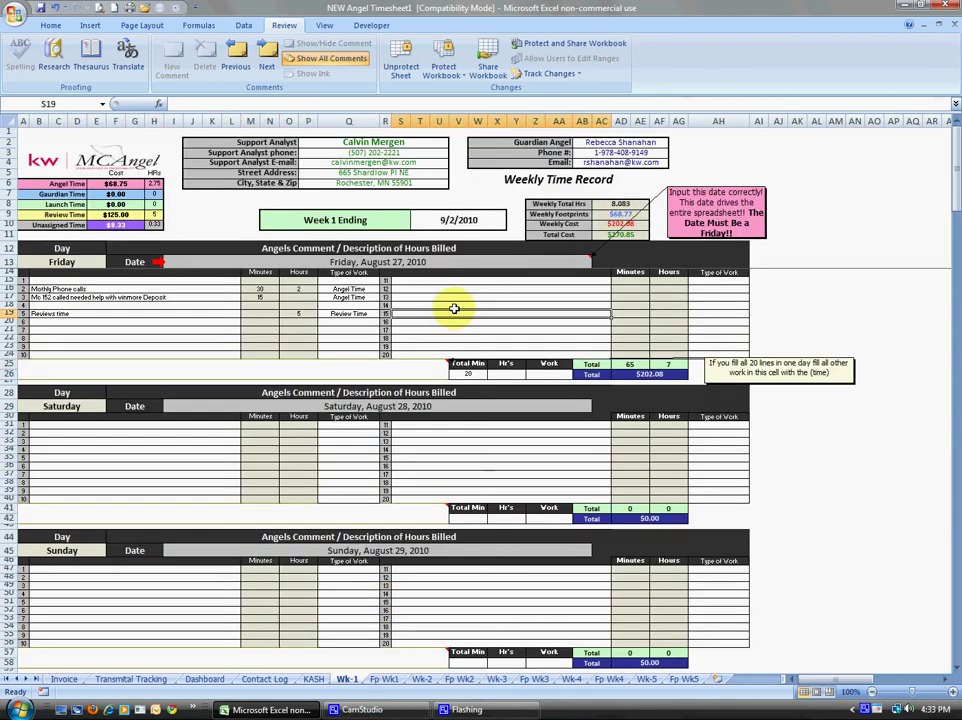
pyautogui.click(200, 314)
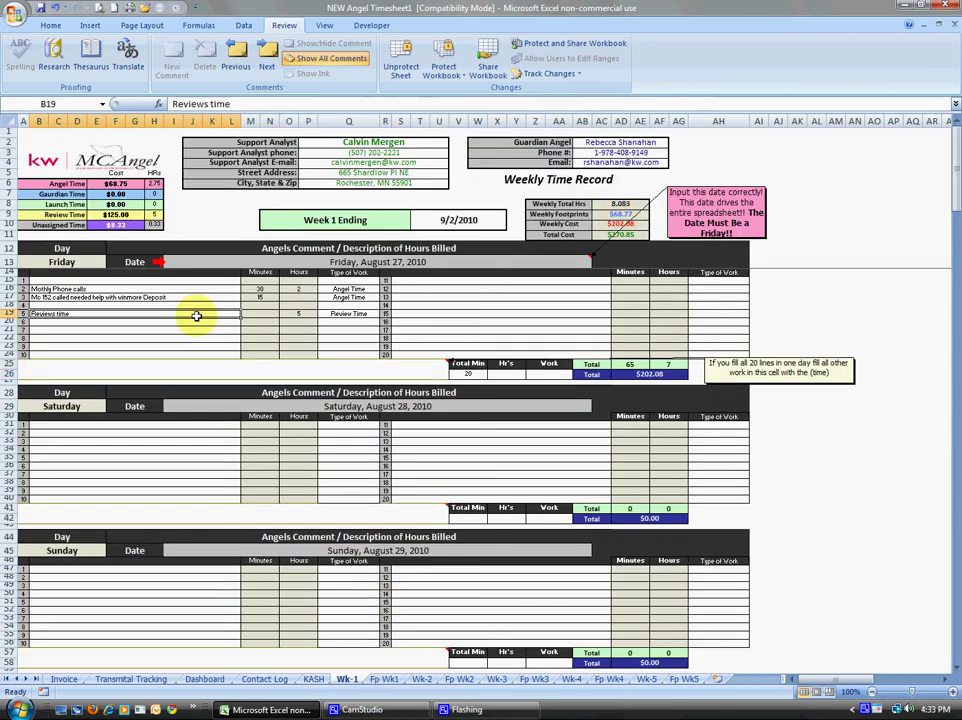
pyautogui.click(456, 329)
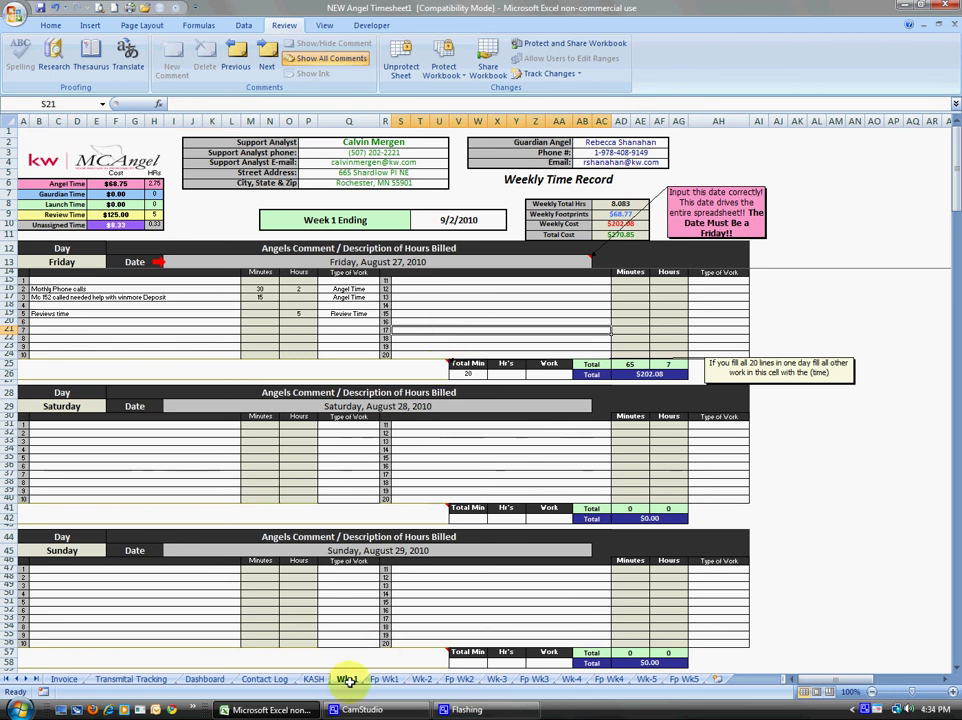
# - Look through the Fp Wk1, Wk-2 and Fp Wk2 sheets, including the Week 2 time record, and return to Wk-1
pyautogui.click(380, 679)
pyautogui.click(425, 679)
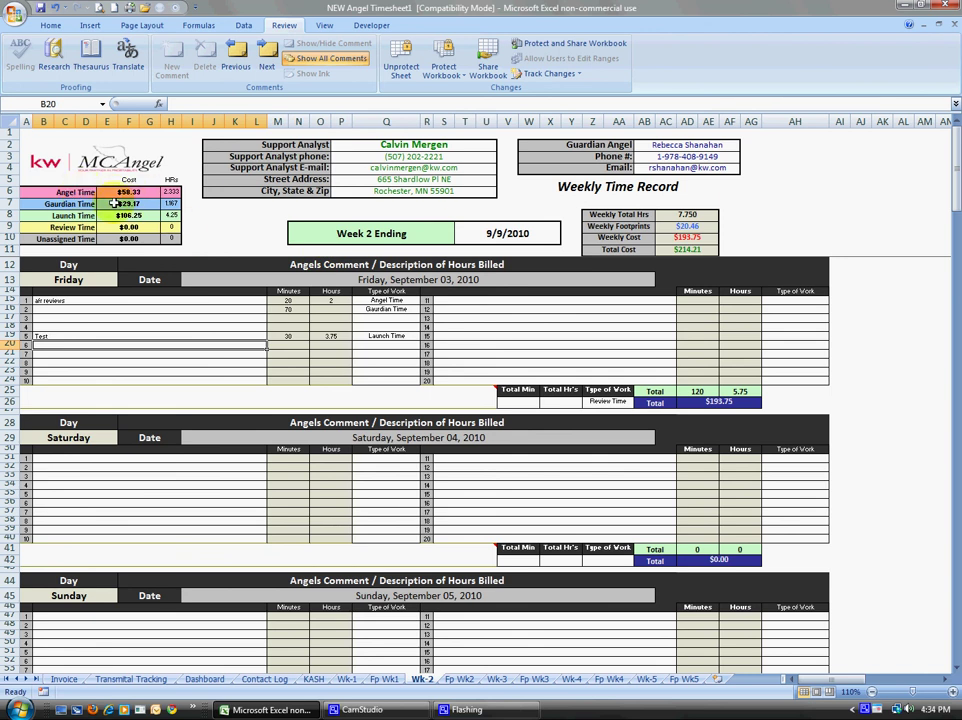
pyautogui.scroll(-5, 560, 414)
pyautogui.scroll(5, 563, 414)
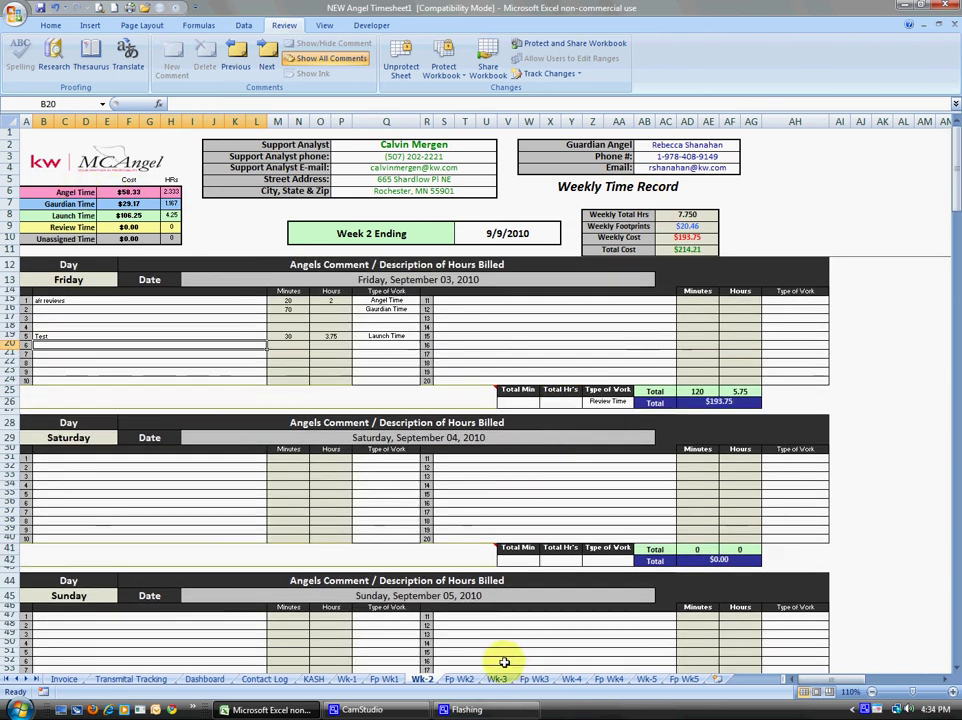
pyautogui.click(456, 680)
pyautogui.click(348, 680)
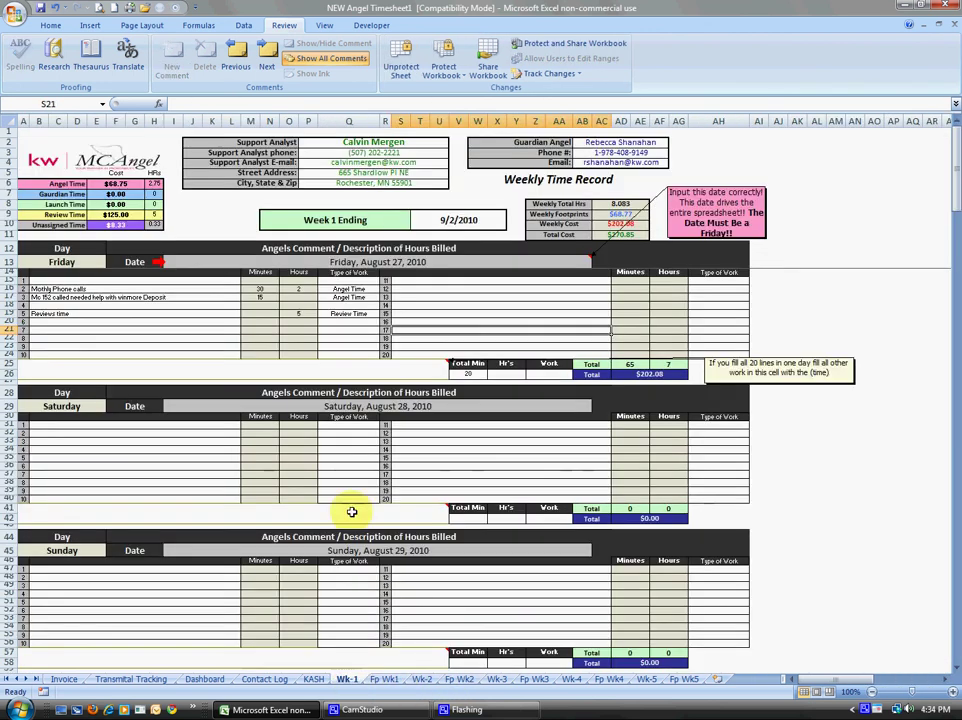
# - Review the Wk-1 daily sections from Friday's entry lines through Thursday, and select Monday's overflow cell
pyautogui.click(164, 314)
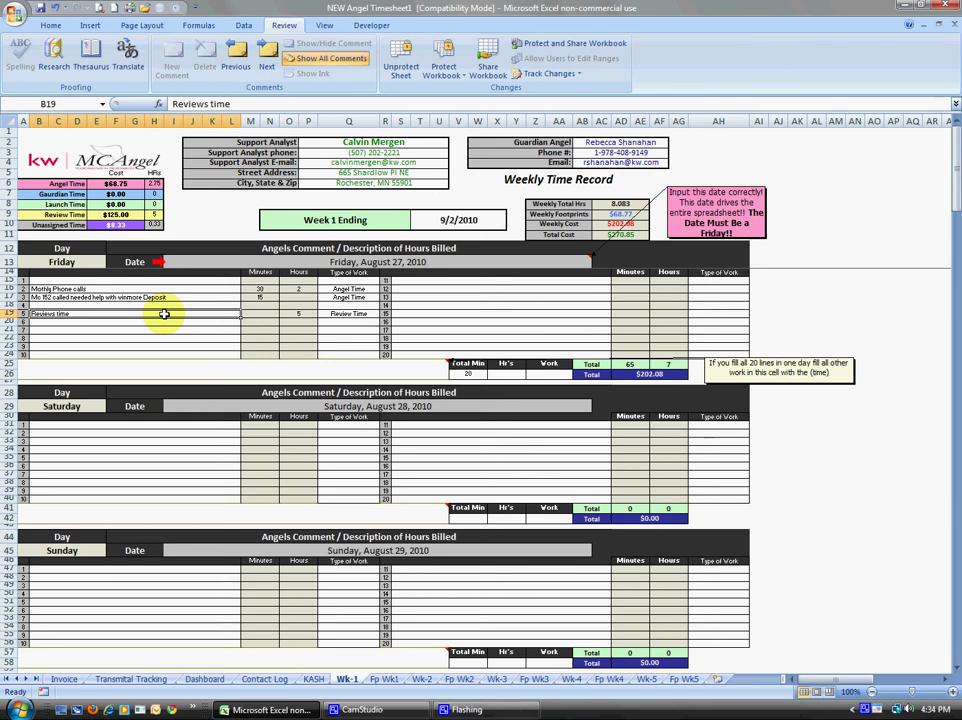
pyautogui.click(136, 320)
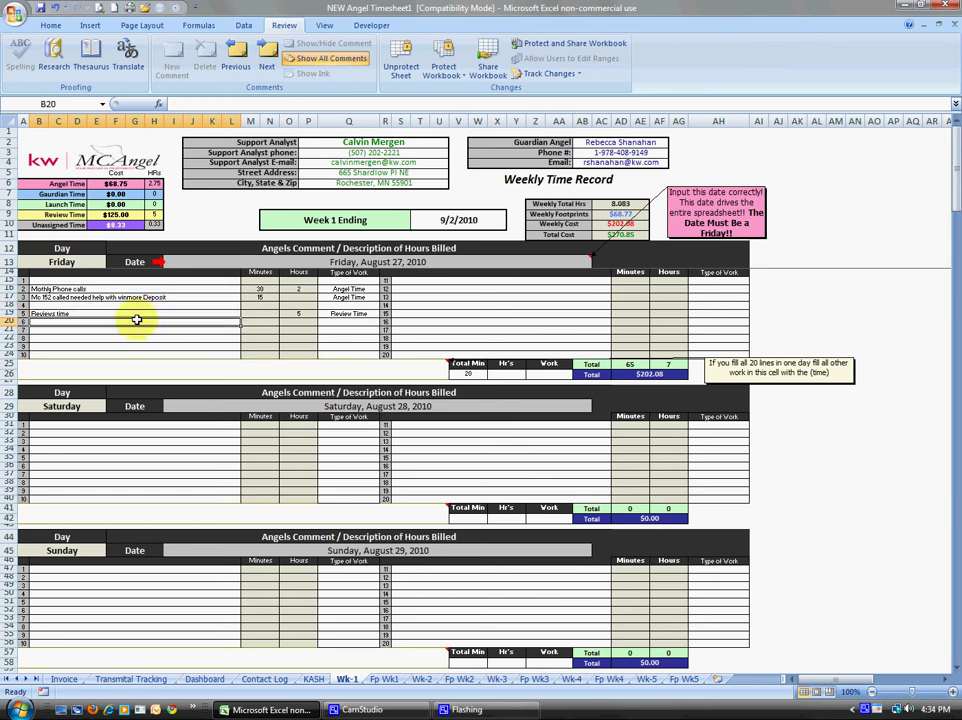
pyautogui.scroll(-11, 150, 480)
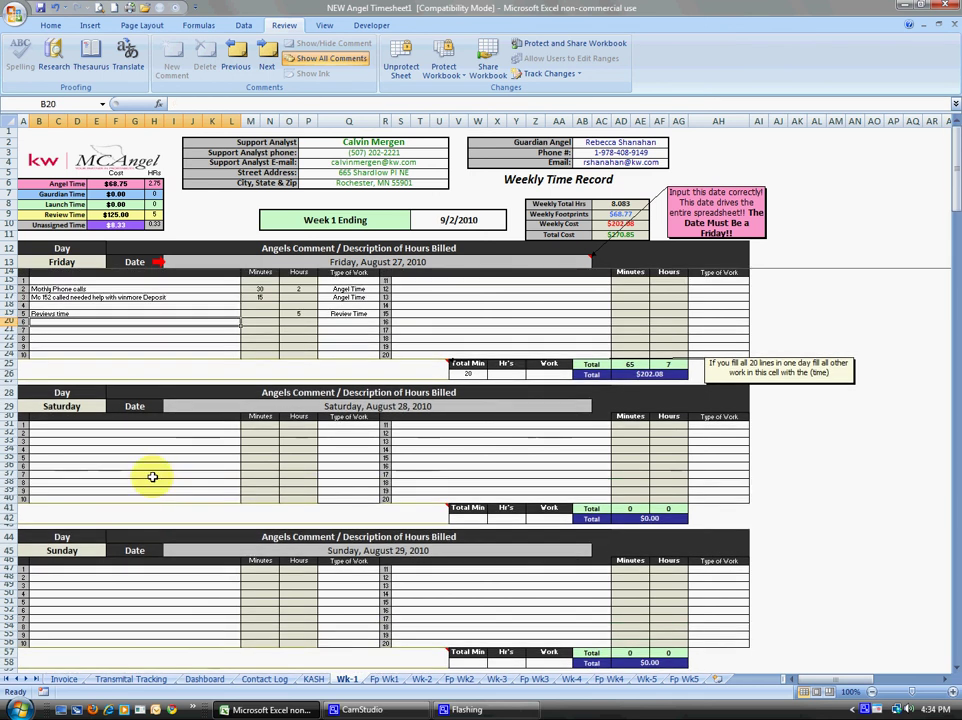
pyautogui.scroll(-6, 153, 475)
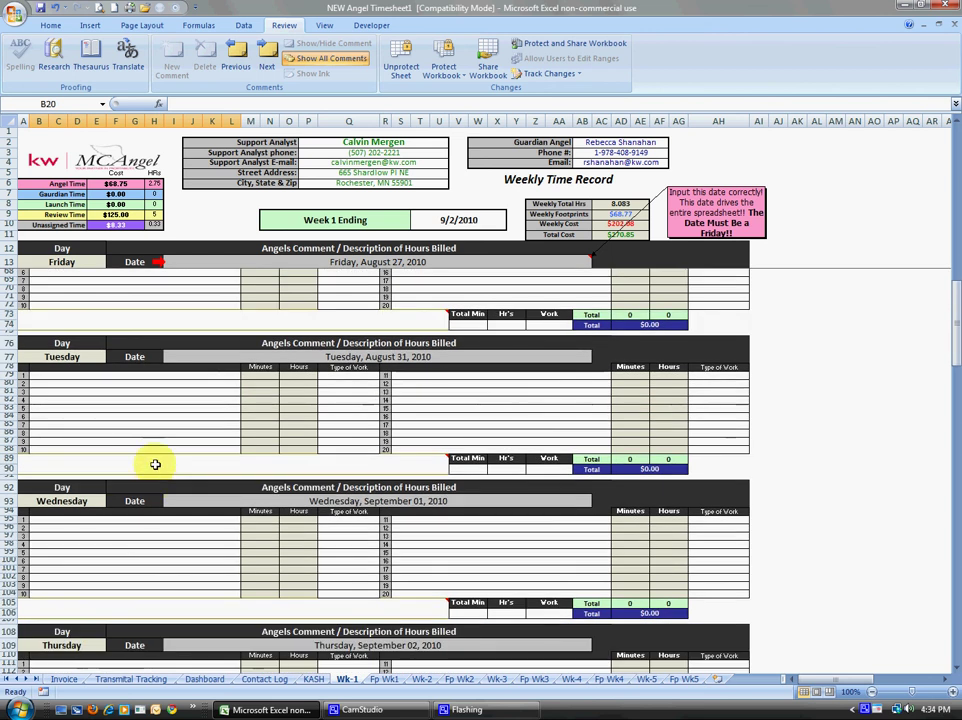
pyautogui.click(155, 464)
pyautogui.scroll(11, 157, 470)
pyautogui.click(146, 616)
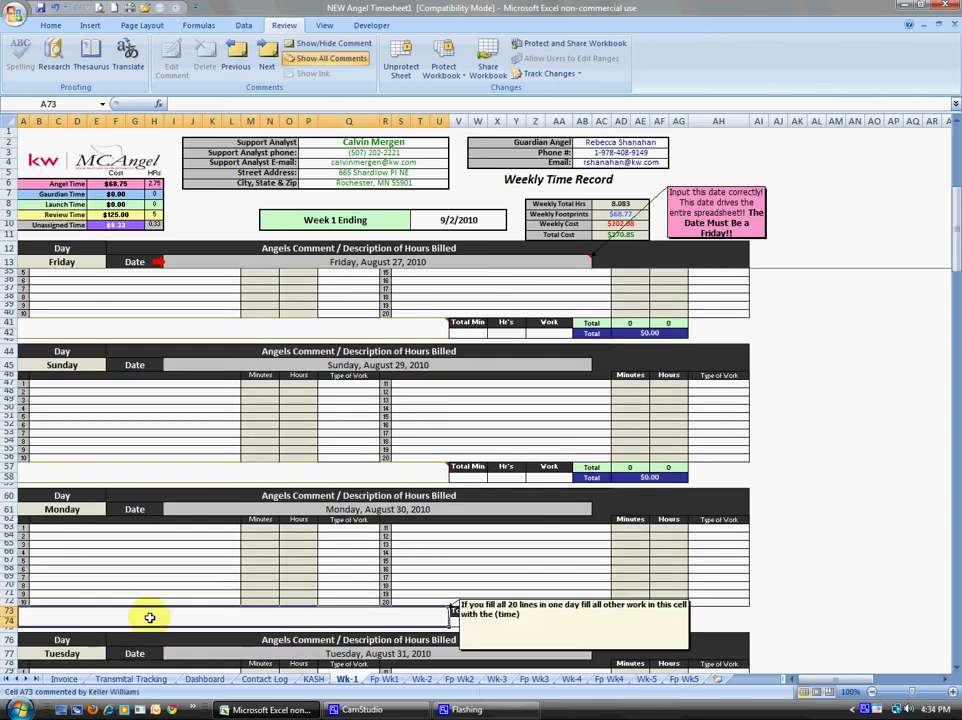
# - Return to Friday's section and check its overflow note cell and the blank description lines below Reviews time
pyautogui.scroll(5, 150, 600)
pyautogui.scroll(1, 166, 549)
pyautogui.click(178, 369)
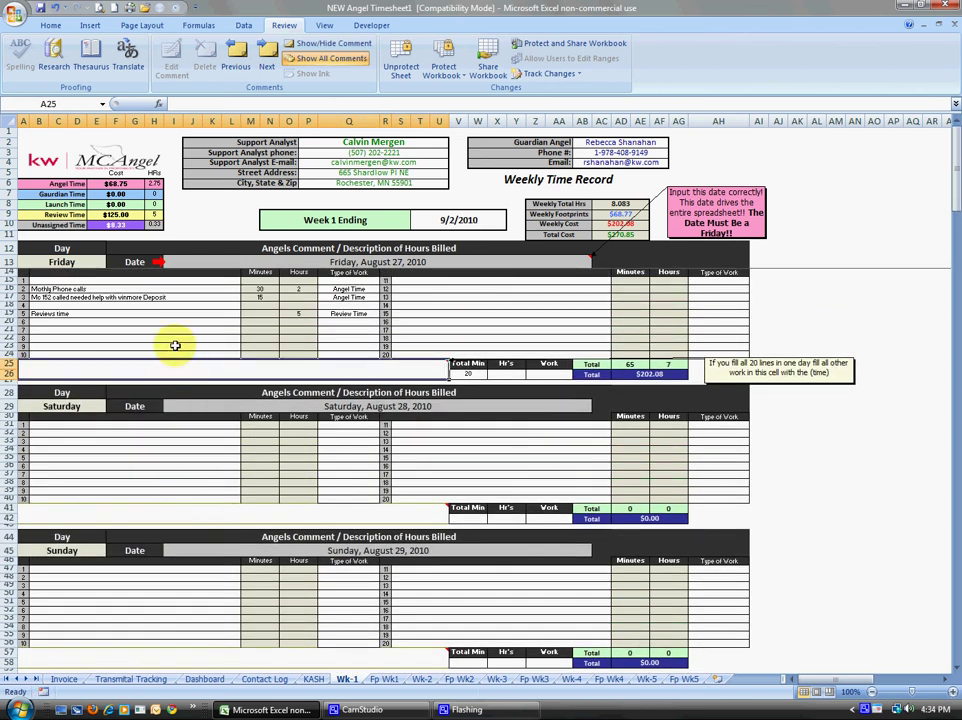
pyautogui.click(172, 330)
pyautogui.click(172, 368)
pyautogui.click(167, 322)
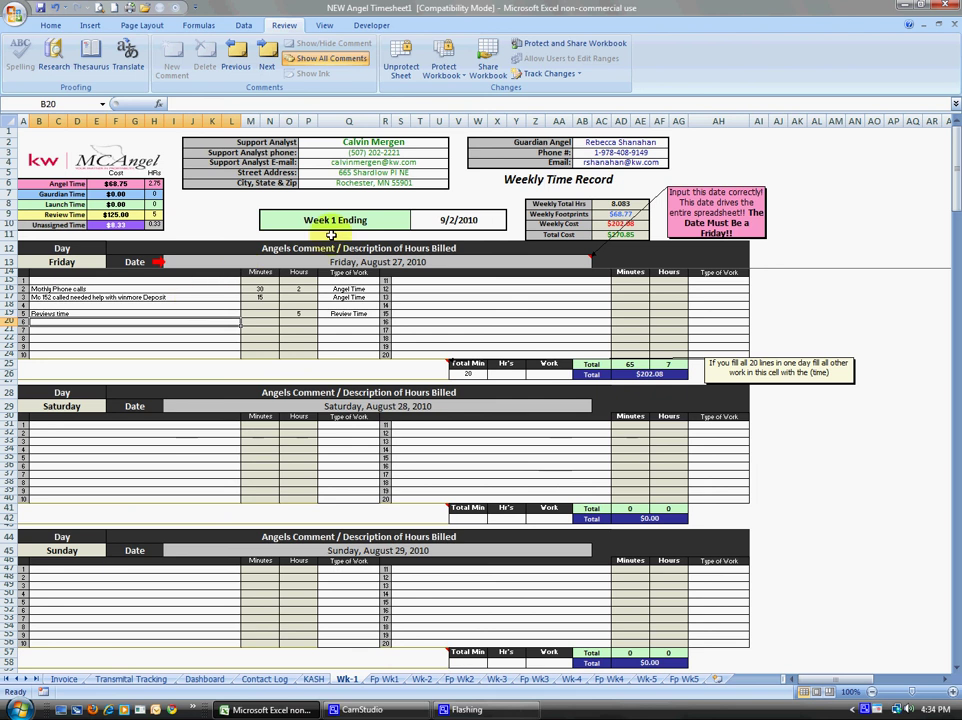